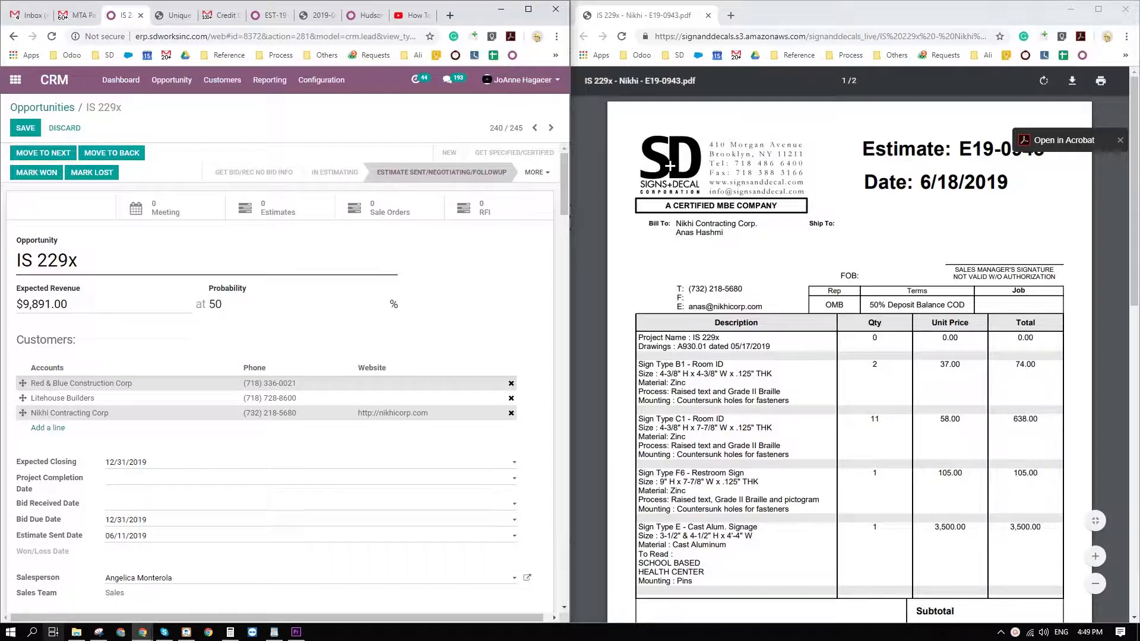
scroll(322, 498, down, 4)
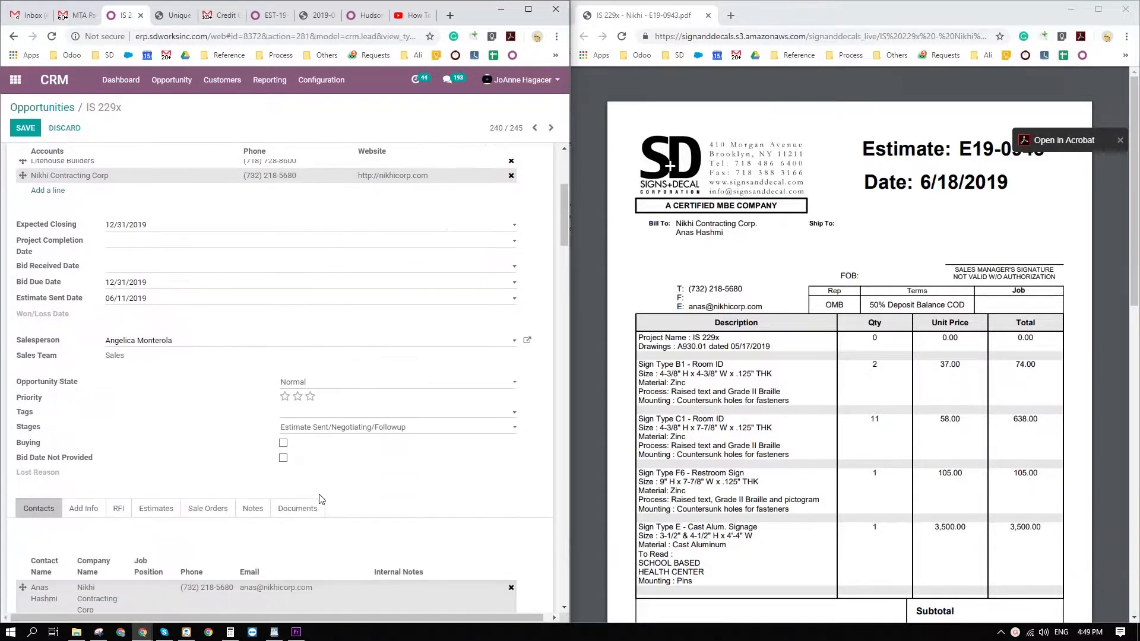
scroll(318, 495, down, 4)
scroll(318, 495, up, 5)
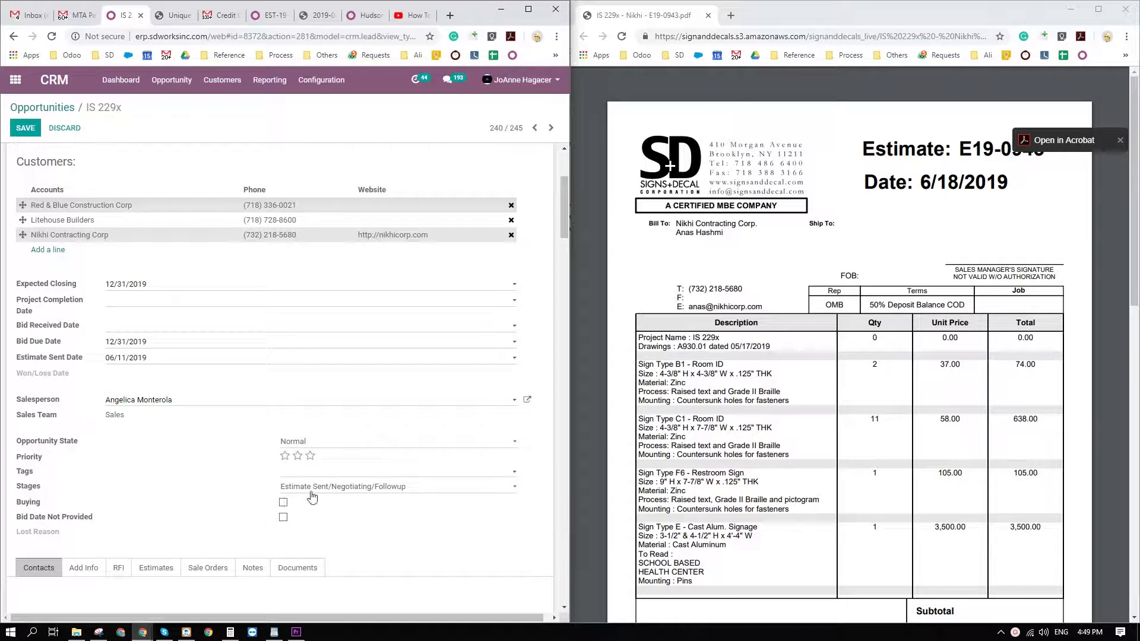
scroll(314, 515, down, 4)
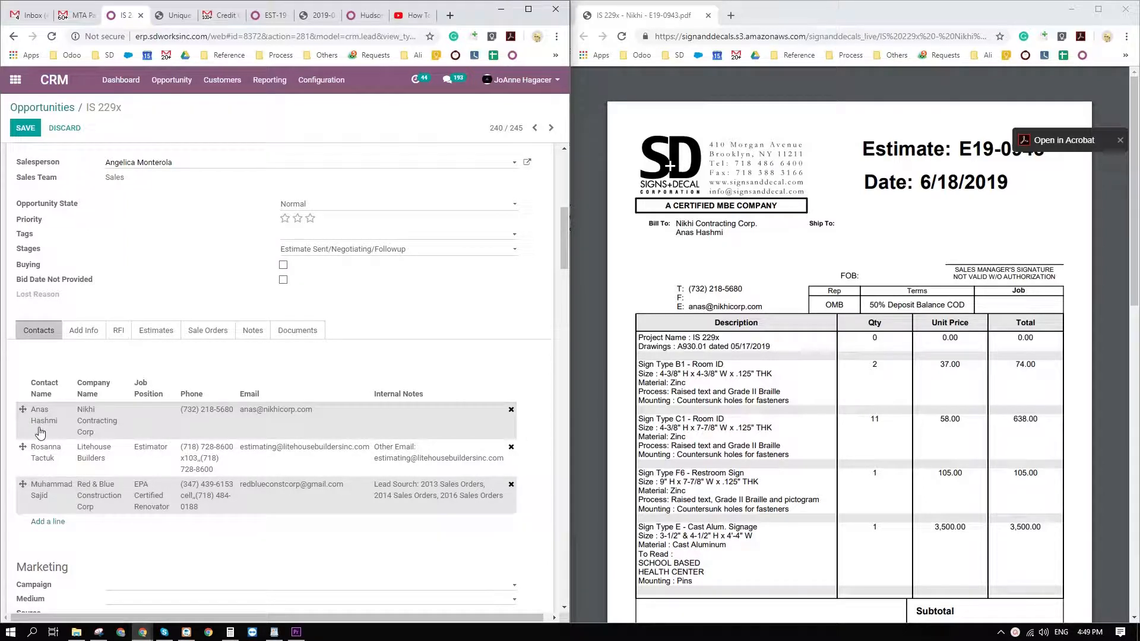
click(156, 334)
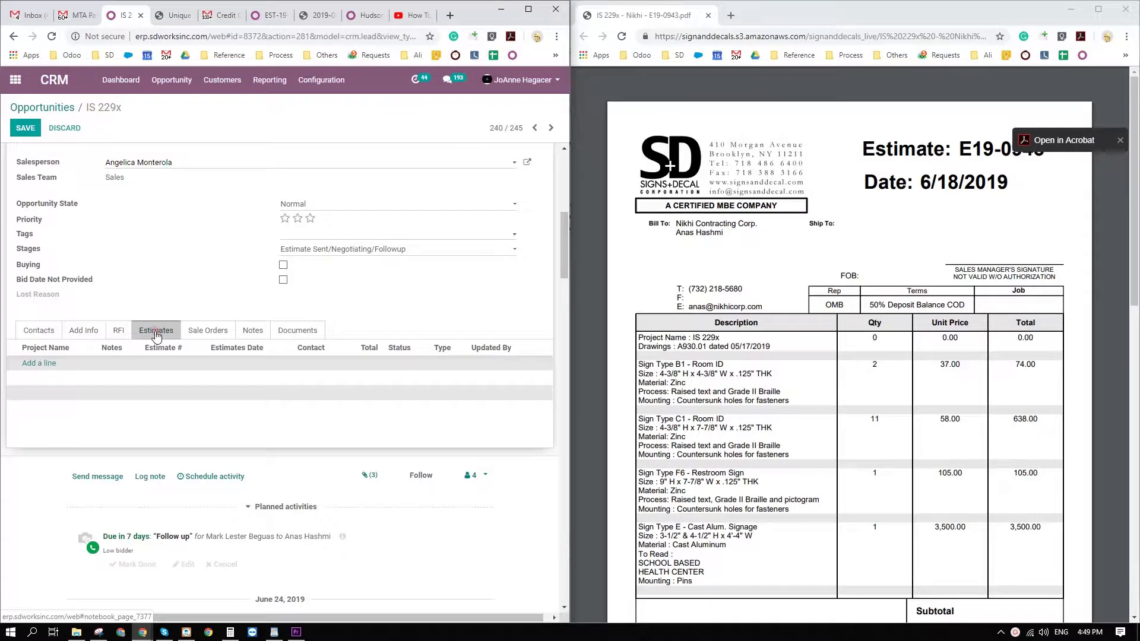
click(41, 365)
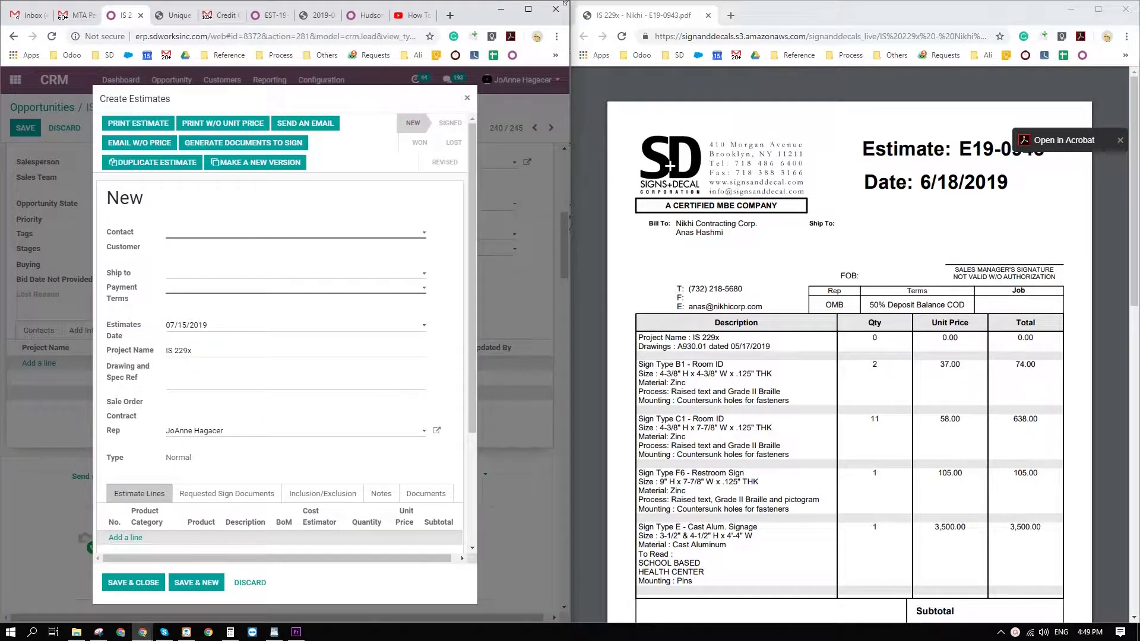
click(467, 98)
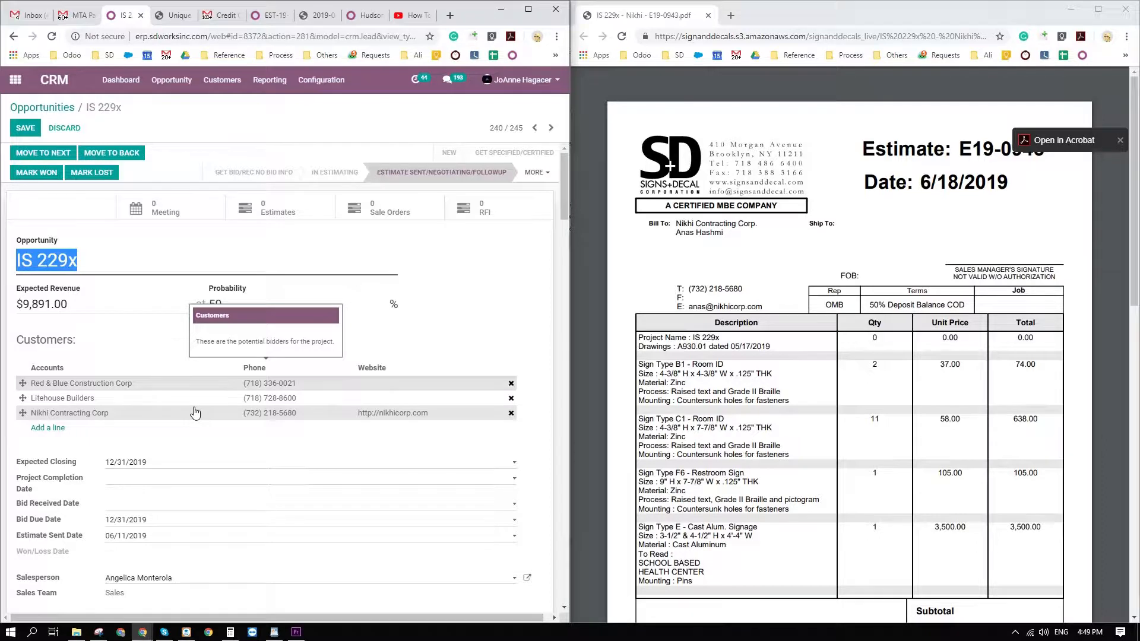
Start a new estimate under opportunity IS 229x and assign Nikhi Contracting Corp's contact person to it.
scroll(196, 412, down, 5)
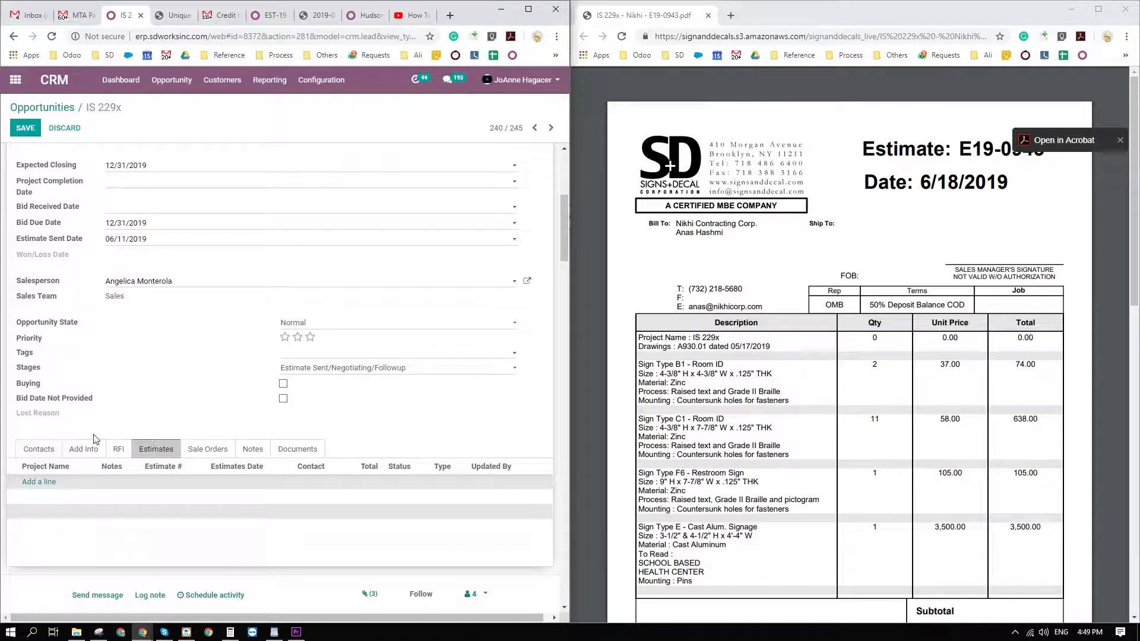
click(40, 450)
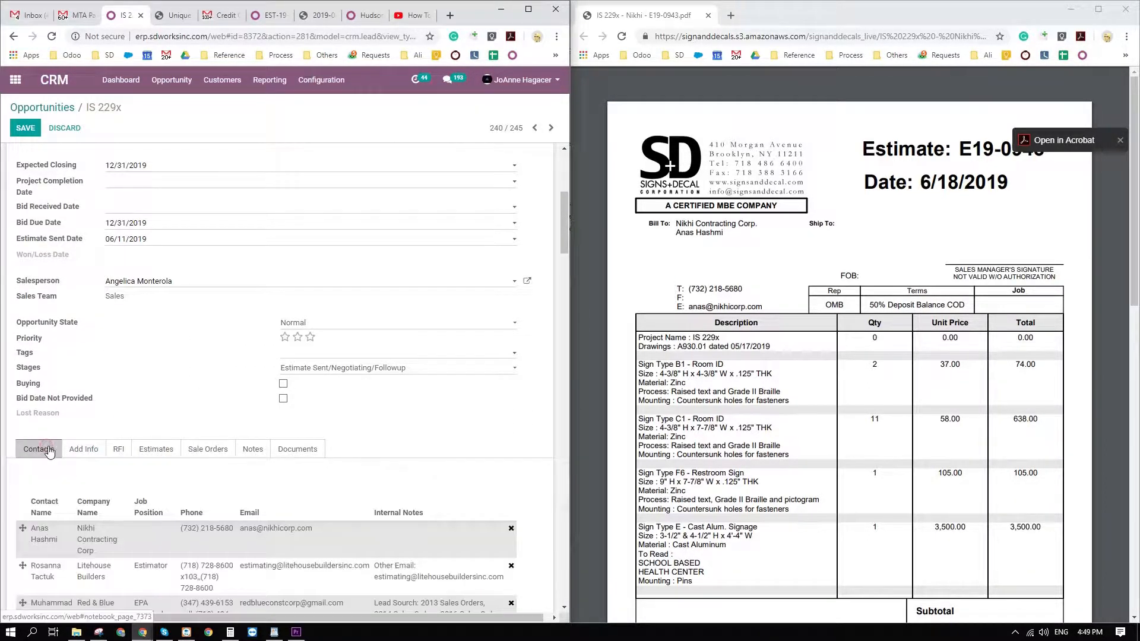
click(150, 451)
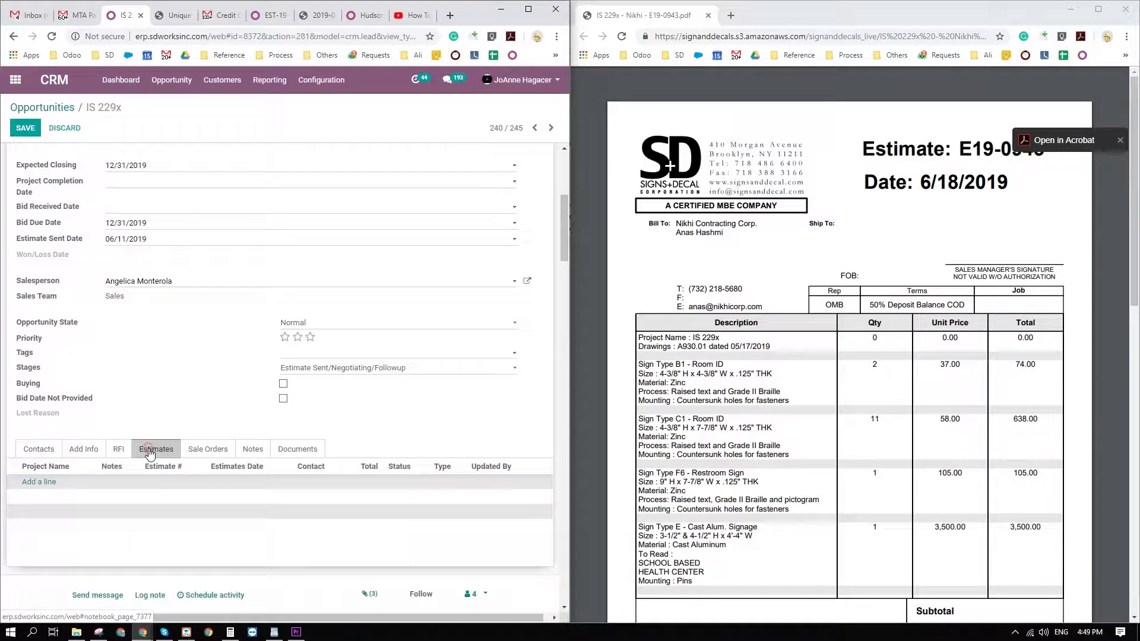
click(48, 483)
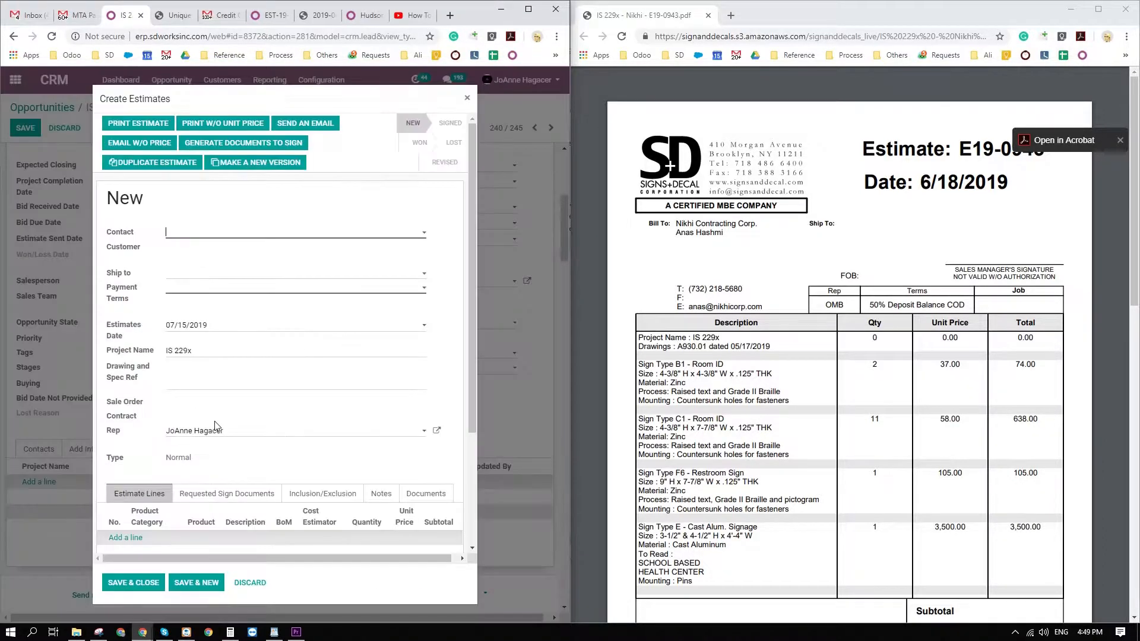
click(404, 237)
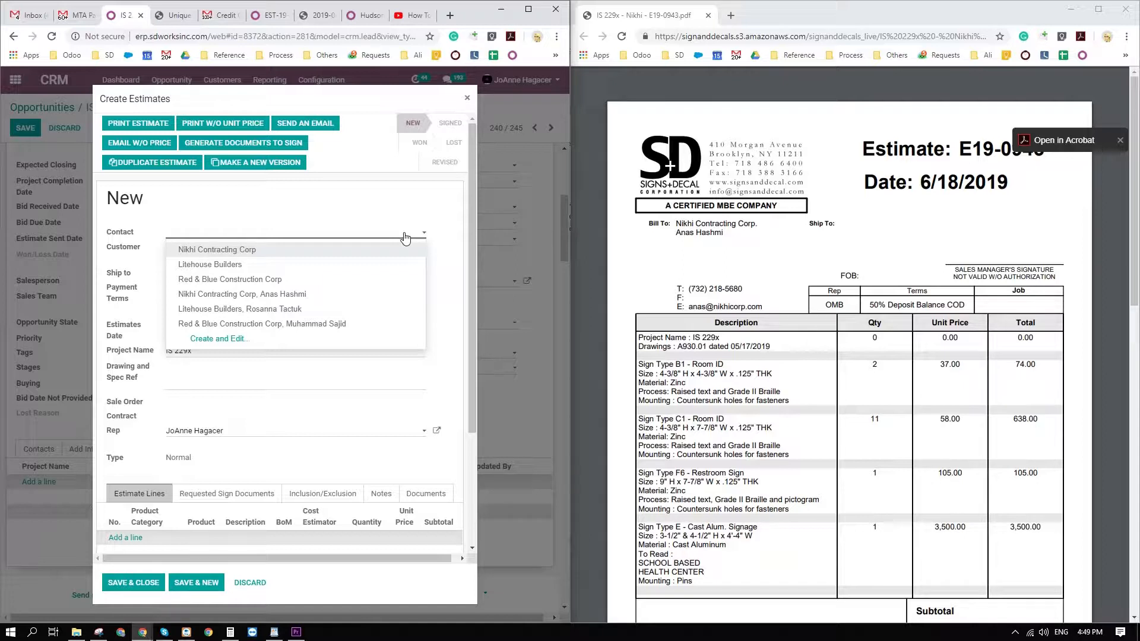
click(309, 295)
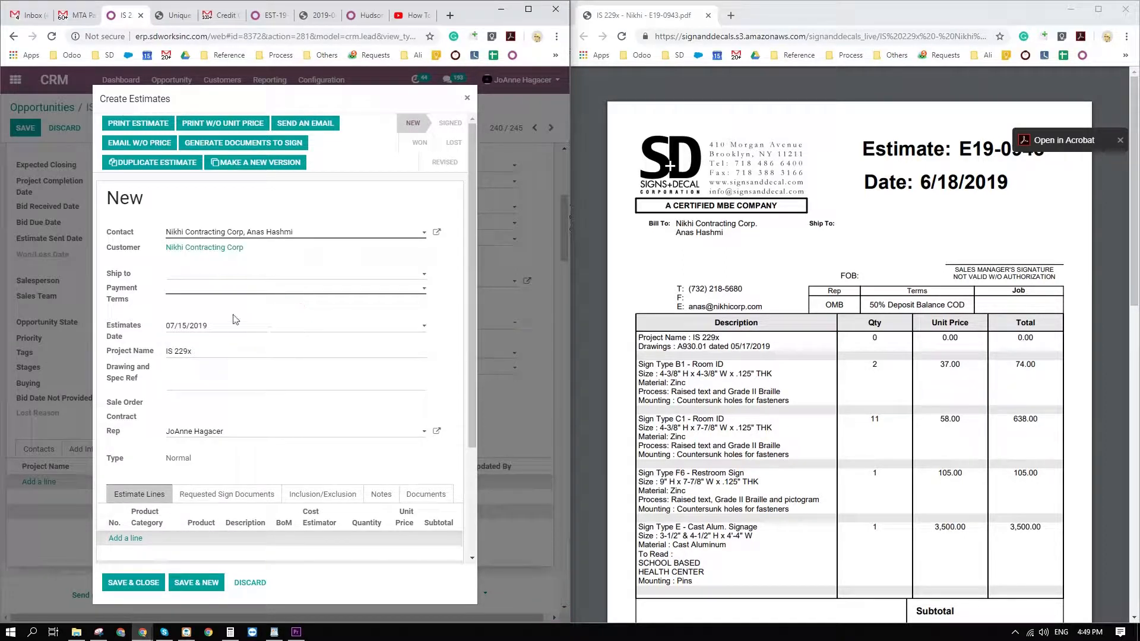
Set the estimate's payment terms to 50% Deposit / Balance COD, then save and close the estimate.
click(247, 297)
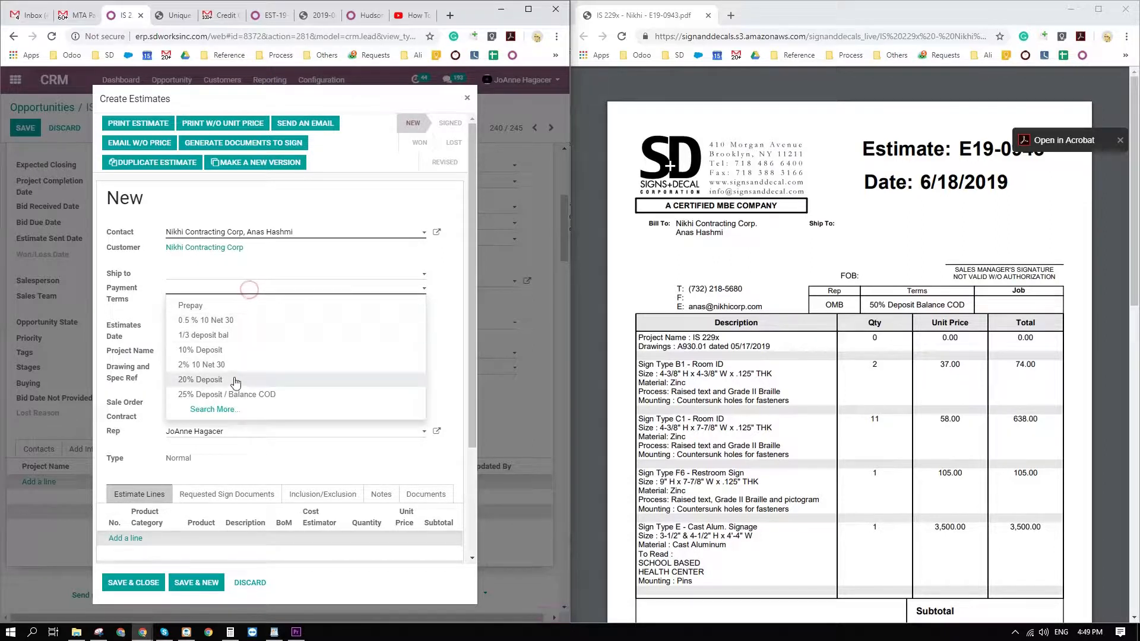
click(225, 410)
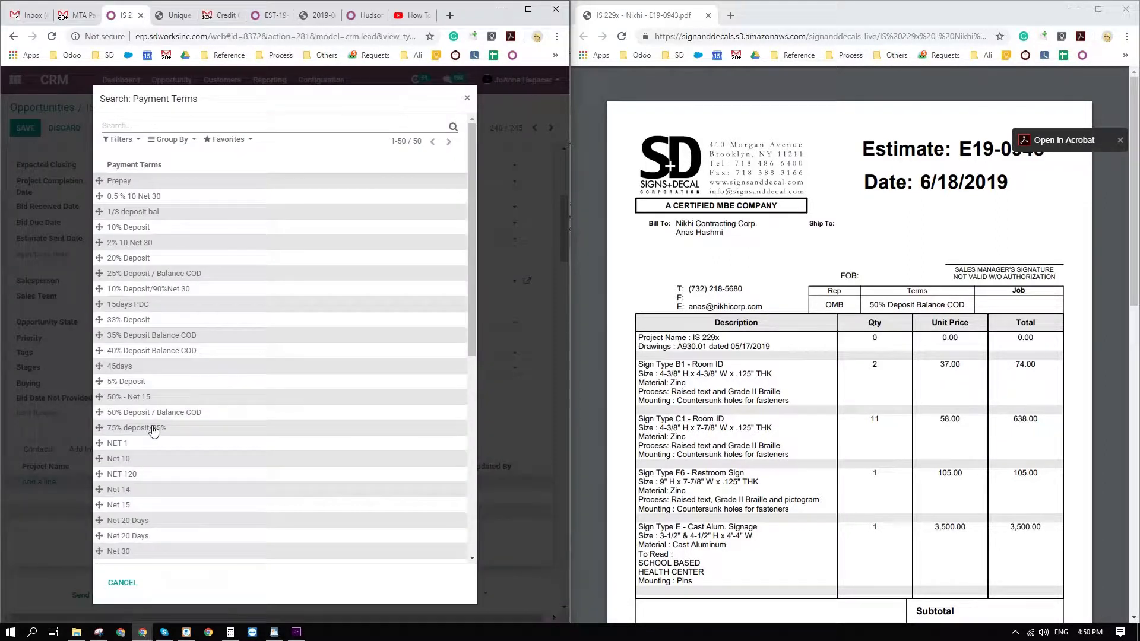
click(146, 414)
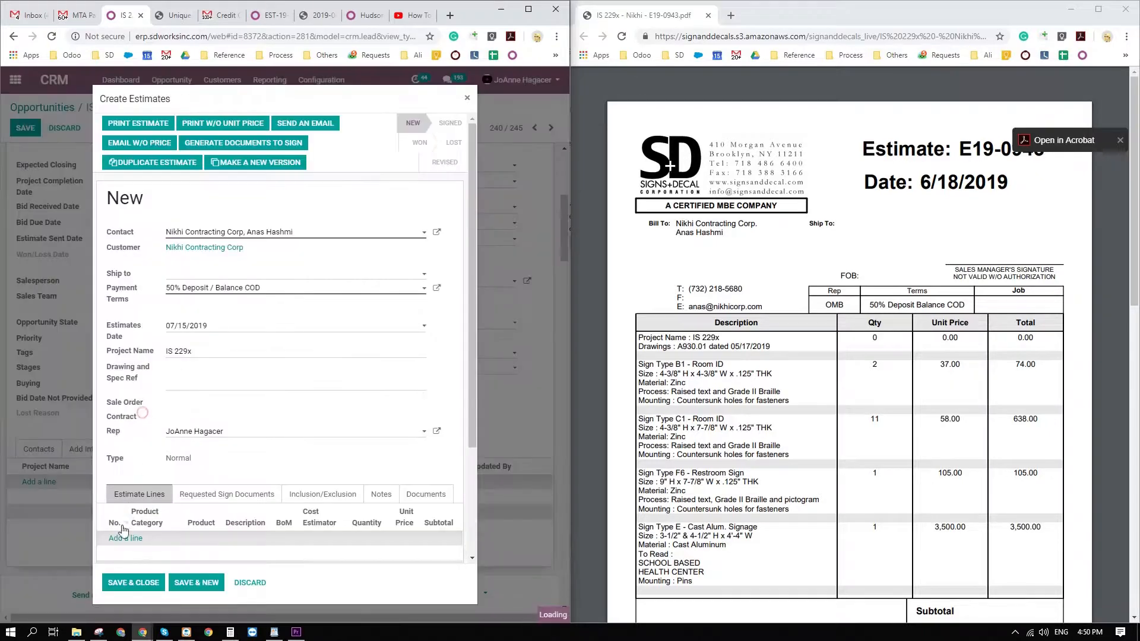
click(134, 586)
Copy the drawings reference "A930.01 dated 05/17/2019" from the PDF into the saved estimate's Drawing and Spec Ref.
scroll(247, 475, down, 2)
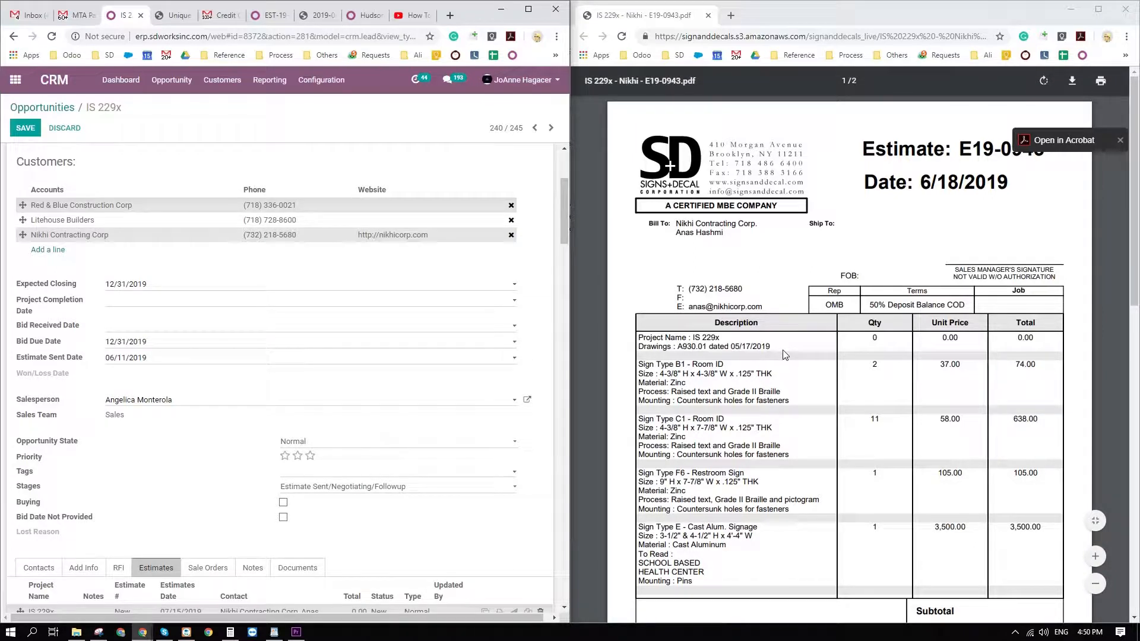
drag(773, 348, 681, 347)
key(ctrl+c)
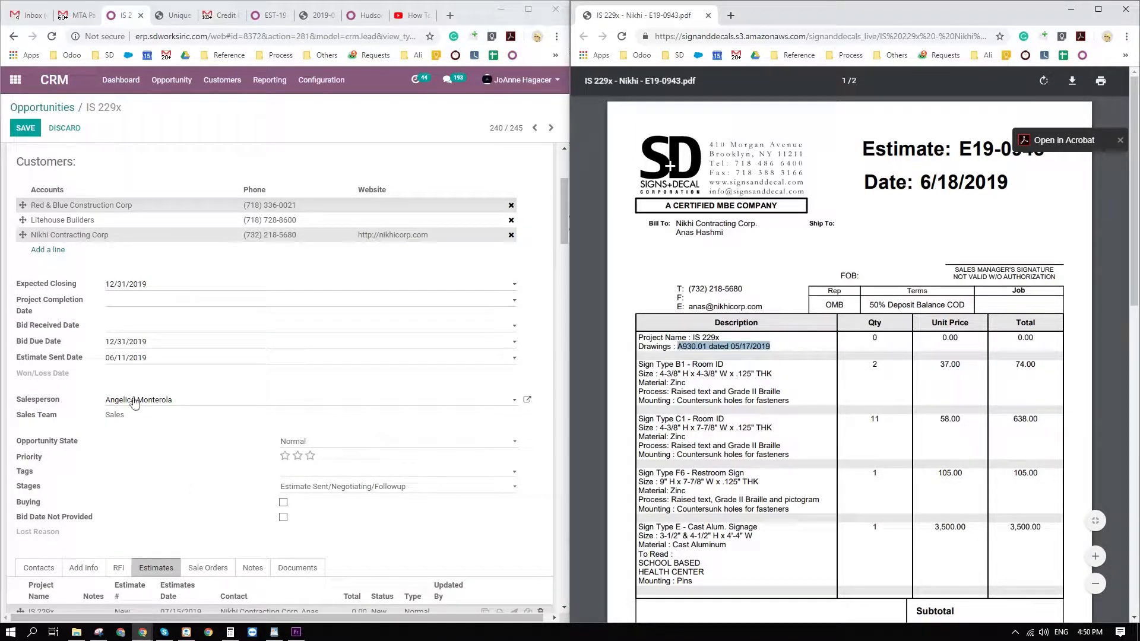
scroll(233, 528, down, 2)
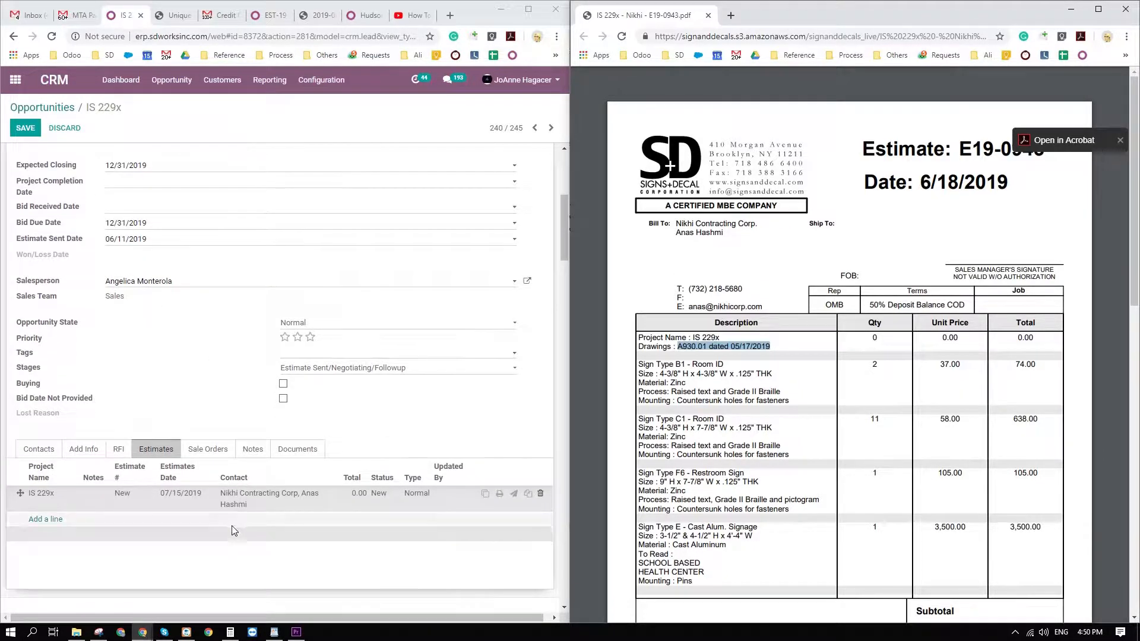
click(81, 503)
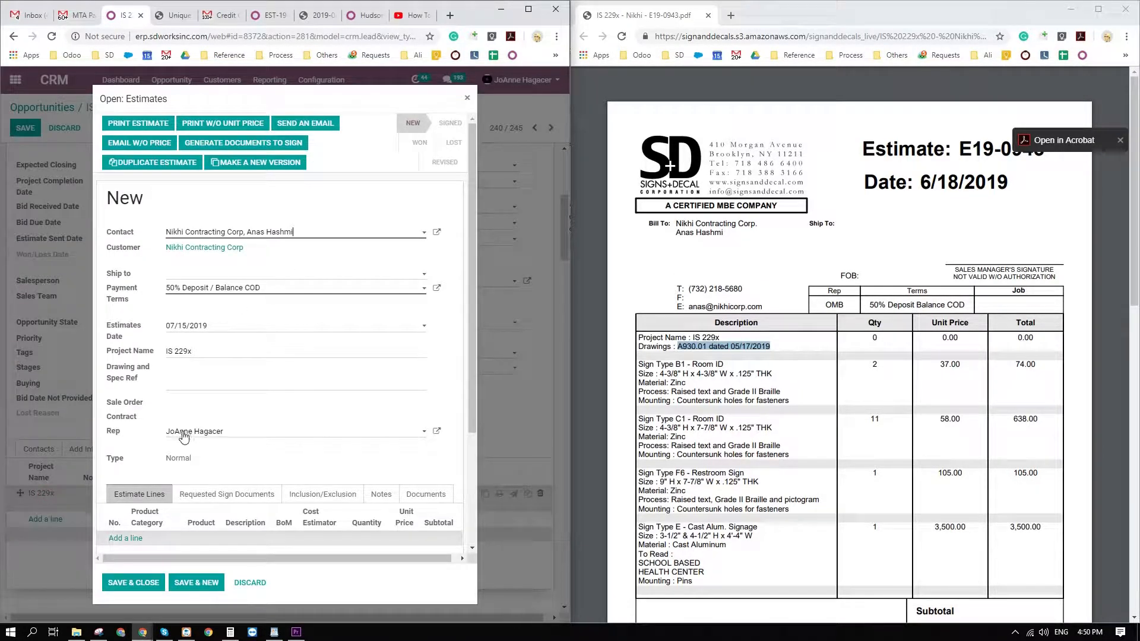
click(196, 370)
key(ctrl+v)
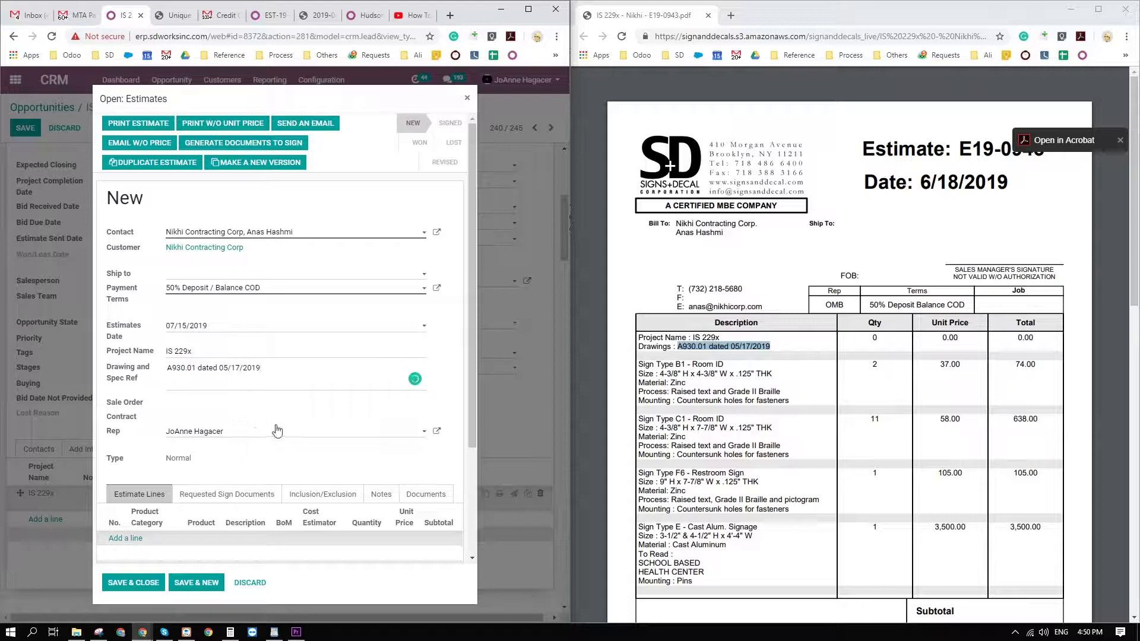
Copy the Sign Type B1 - Room ID text from the PDF and add an estimate line in the ADA photopolymer product category.
scroll(275, 432, down, 2)
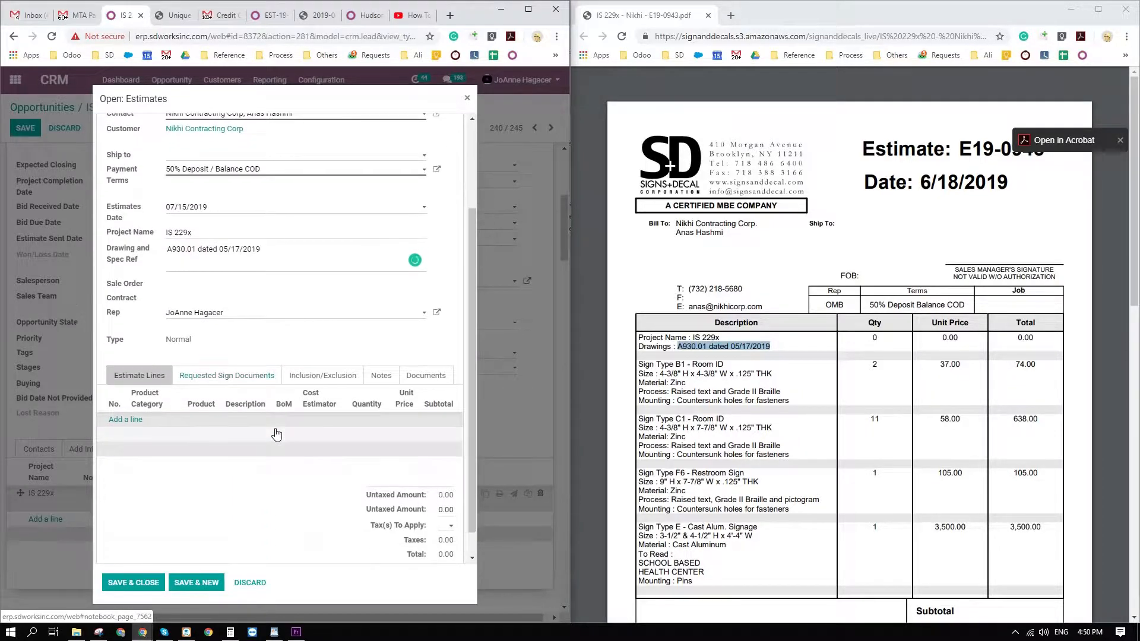
scroll(275, 433, up, 2)
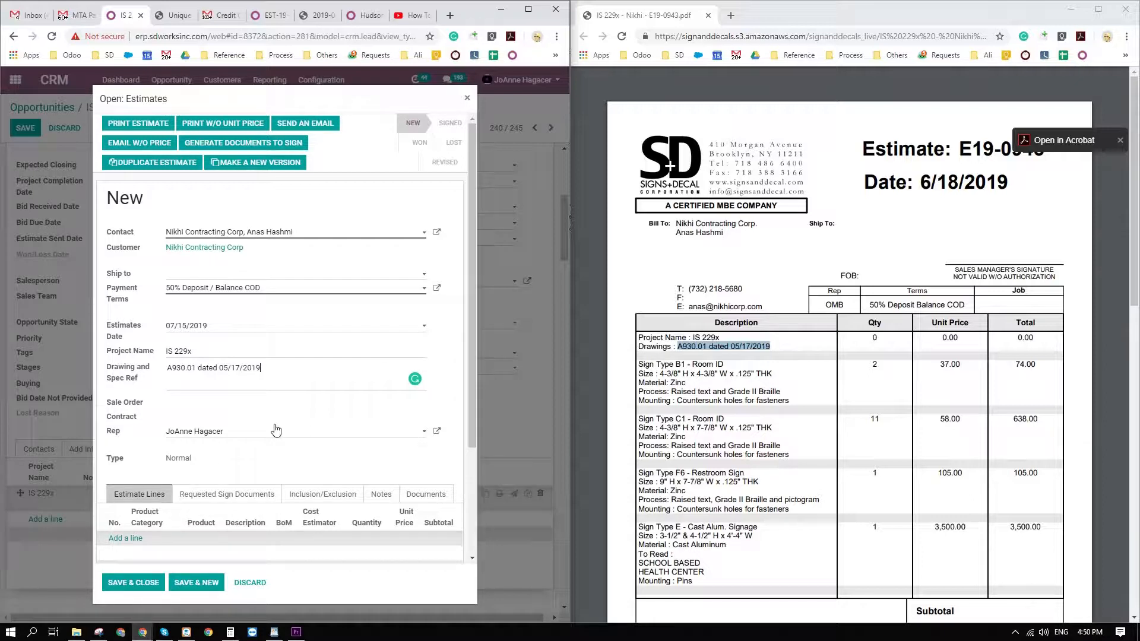
scroll(220, 479, down, 3)
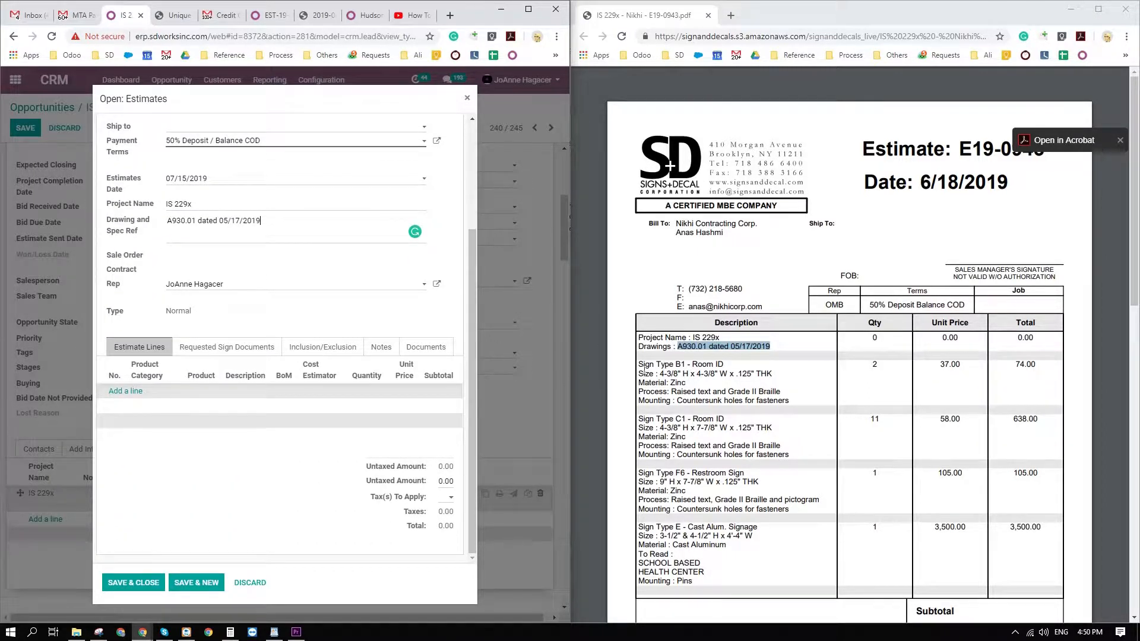
drag(641, 367, 792, 410)
key(ctrl+c)
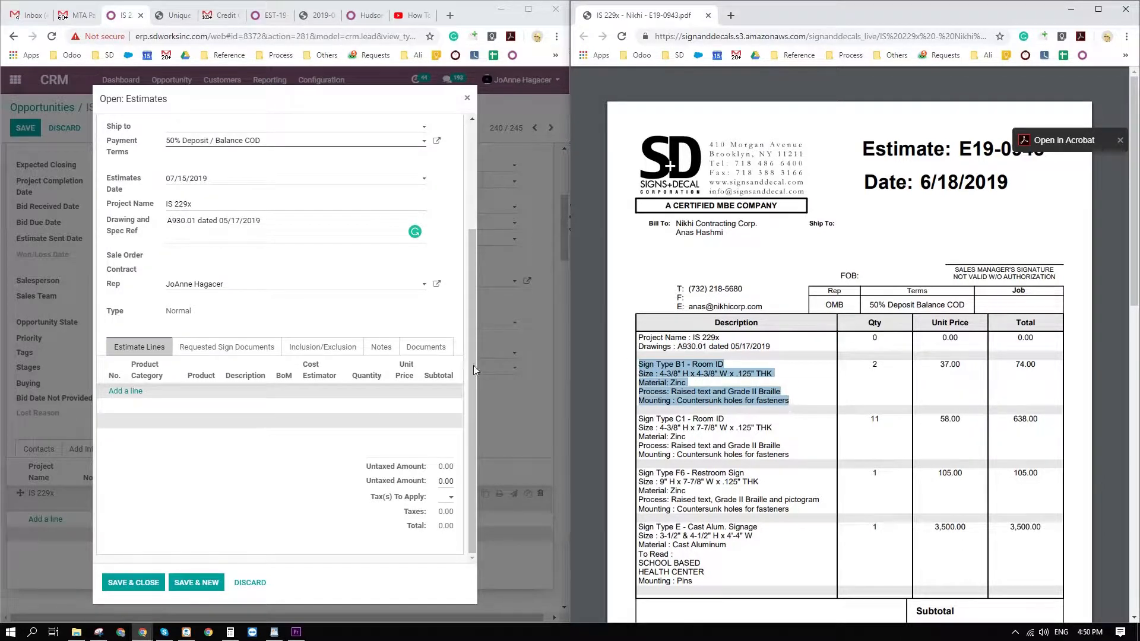
click(126, 391)
key(ctrl+v)
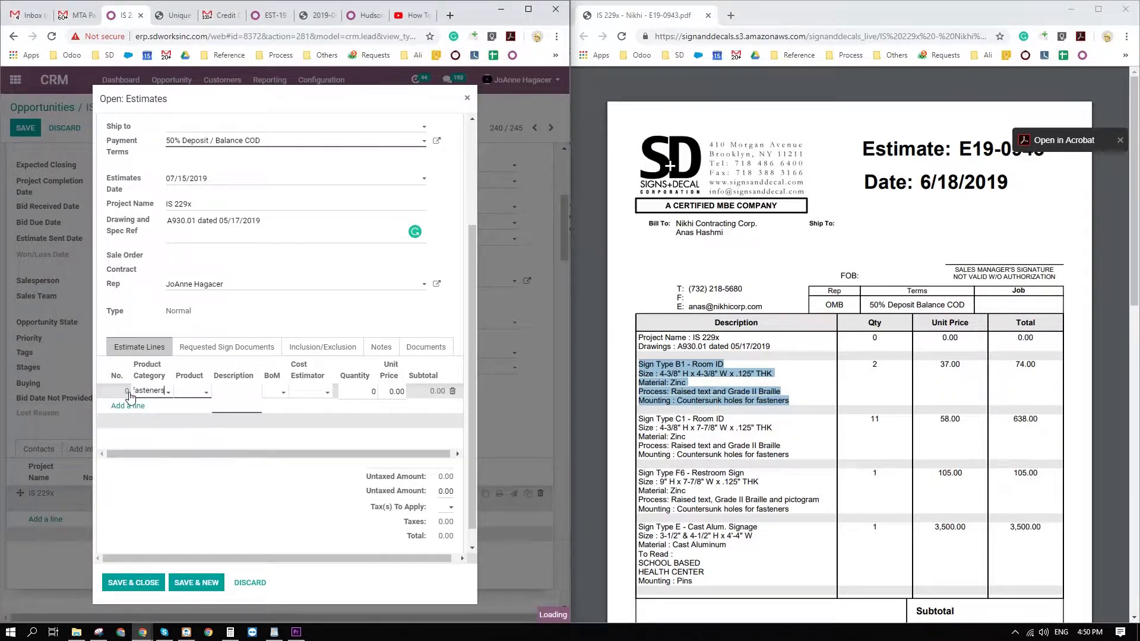
double_click(135, 393)
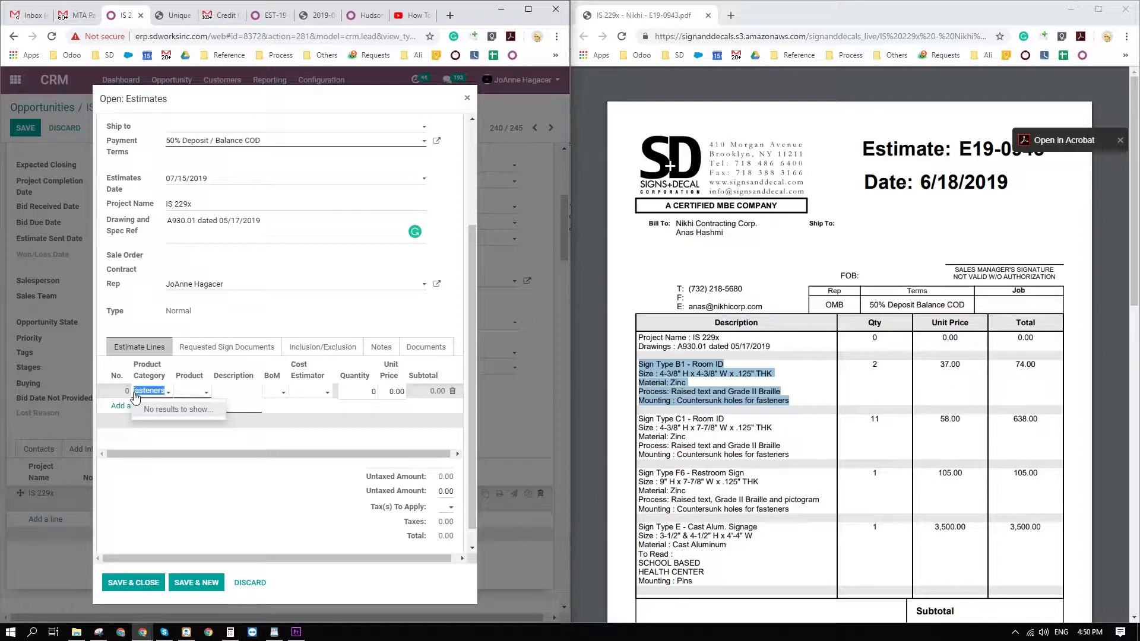
key(BackSpace)
click(174, 409)
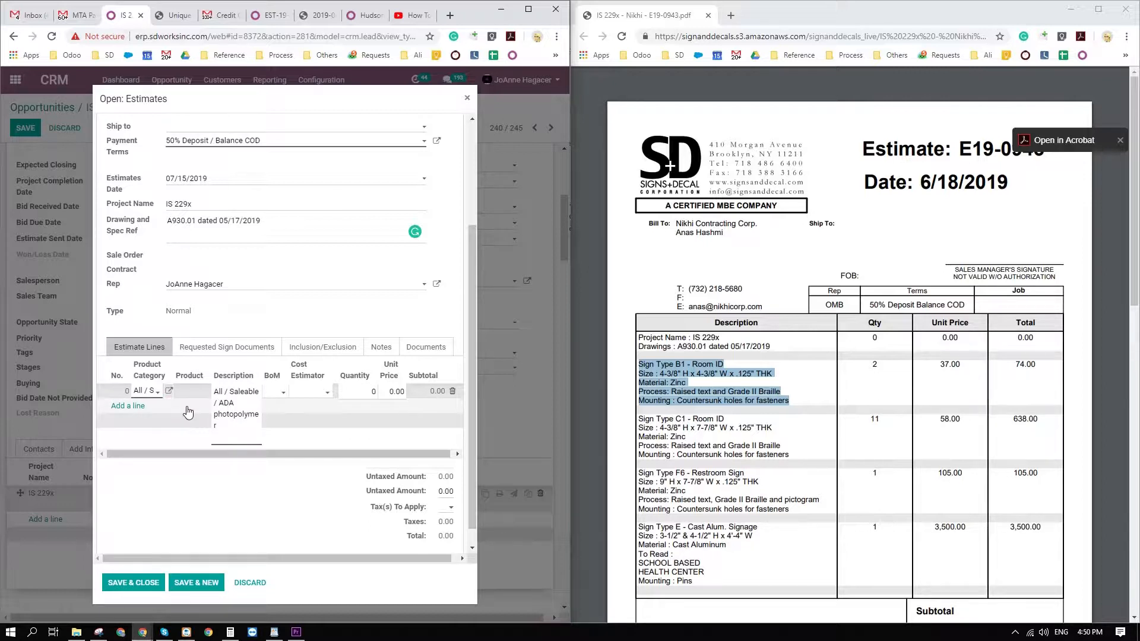
Replace the line's description with the copied Sign Type B1 - Room ID text, and set quantity 2 and unit price 37.
key(ctrl+a)
key(ctrl+v)
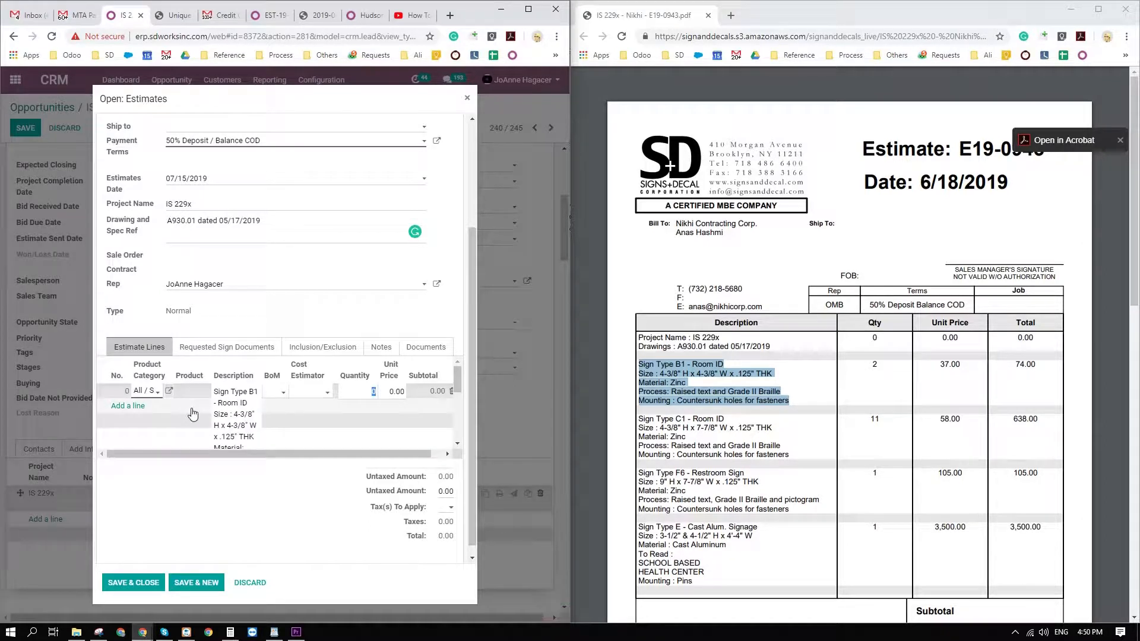
text(2)
key(Tab)
text(37)
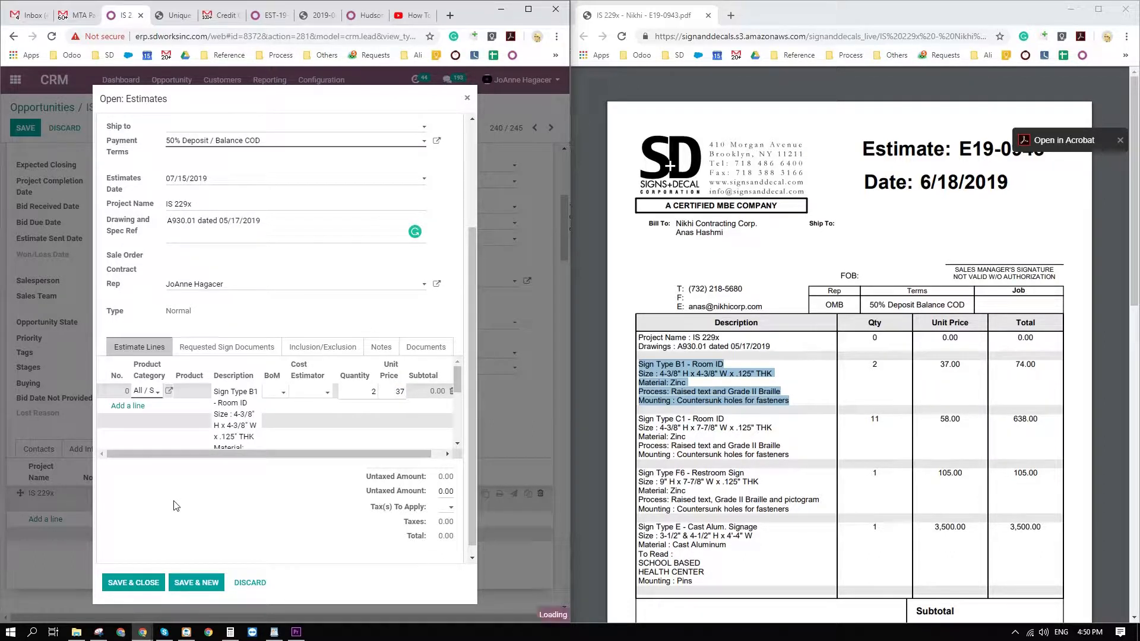
key(Return)
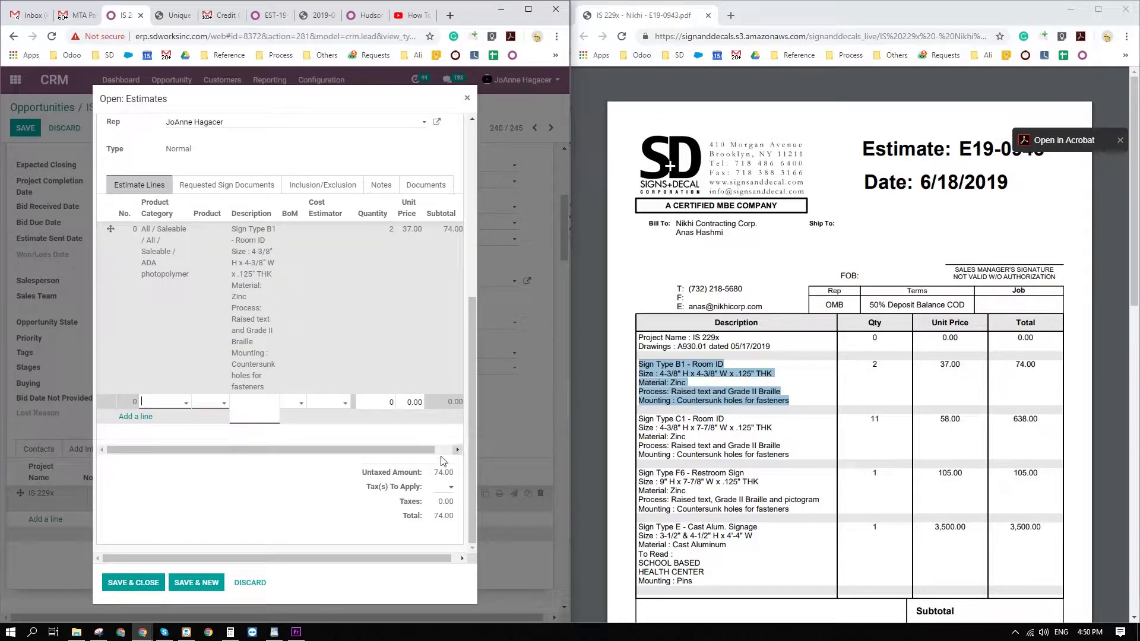
Fill a second ADA photopolymer estimate line with the PDF's Sign Type C1 - Room ID description, quantity 11 and unit price 58.
click(184, 403)
click(174, 421)
drag(638, 419, 792, 456)
key(ctrl+c)
click(245, 419)
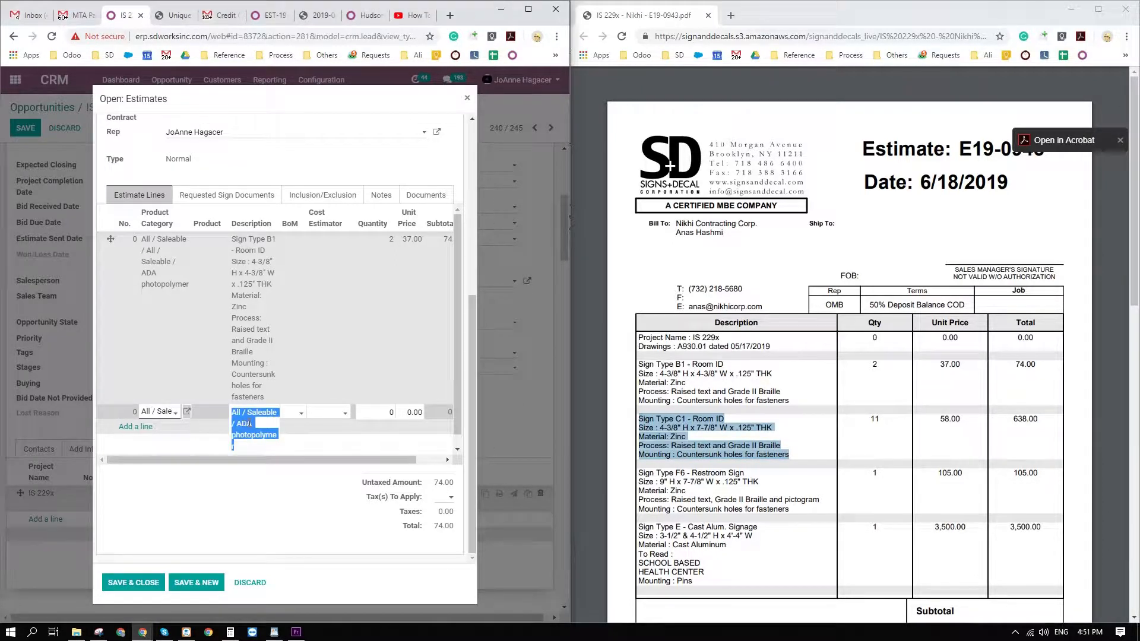
key(ctrl+a)
key(ctrl+v)
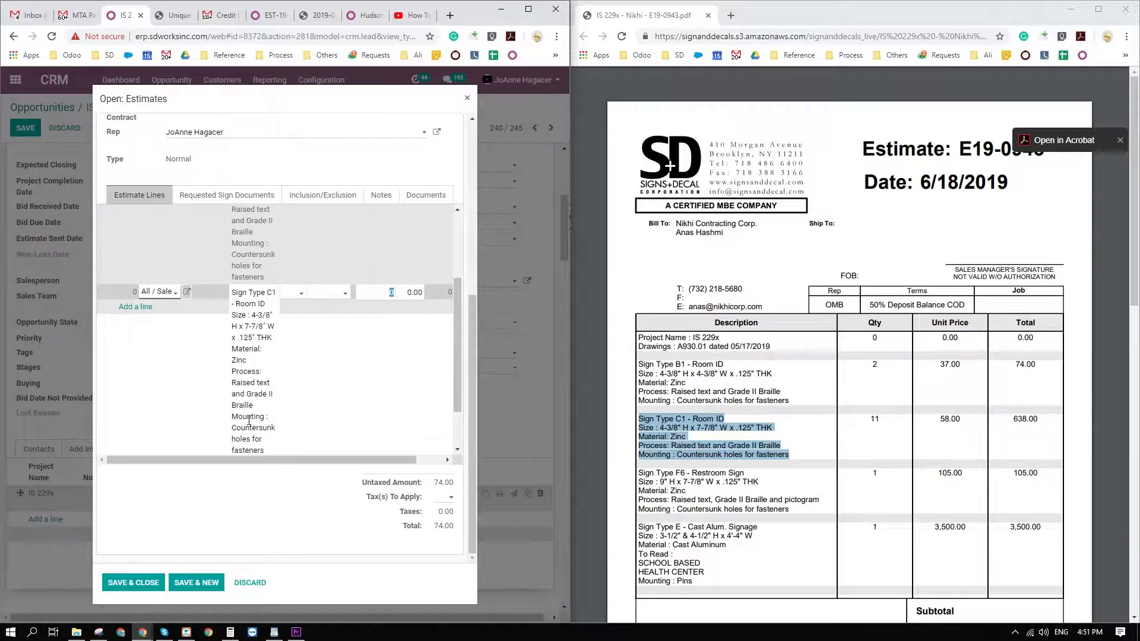
text(11)
key(Tab)
text(58)
key(Return)
Fill a third ADA photopolymer estimate line with the PDF's Sign Type F6 - Restroom Sign description, quantity 1 and unit price 105.
scroll(721, 480, down, 3)
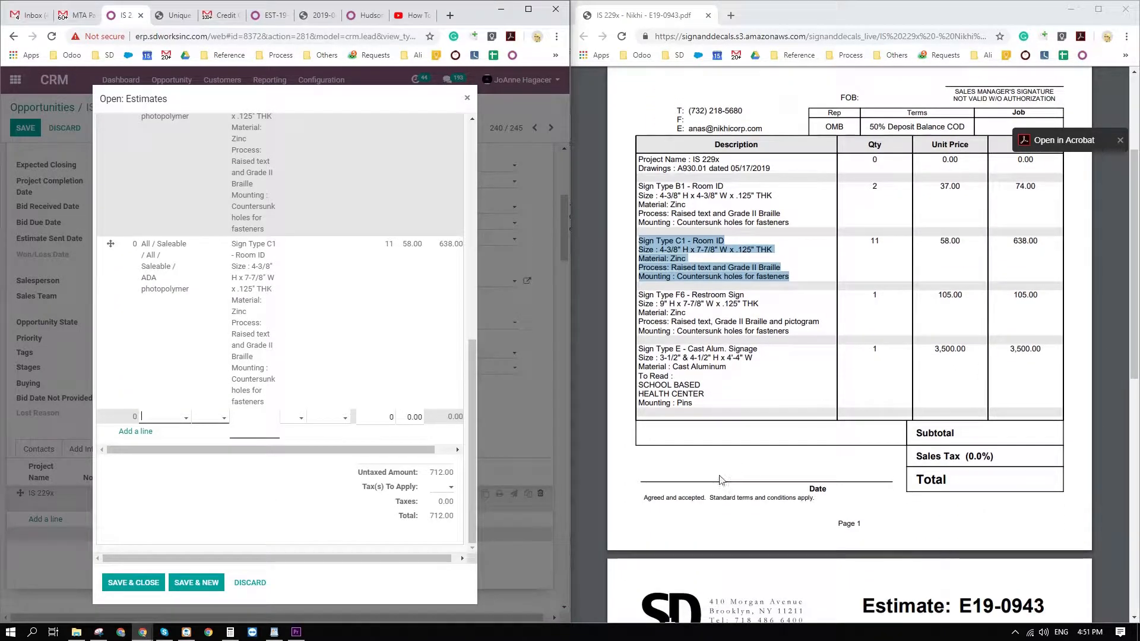
click(186, 418)
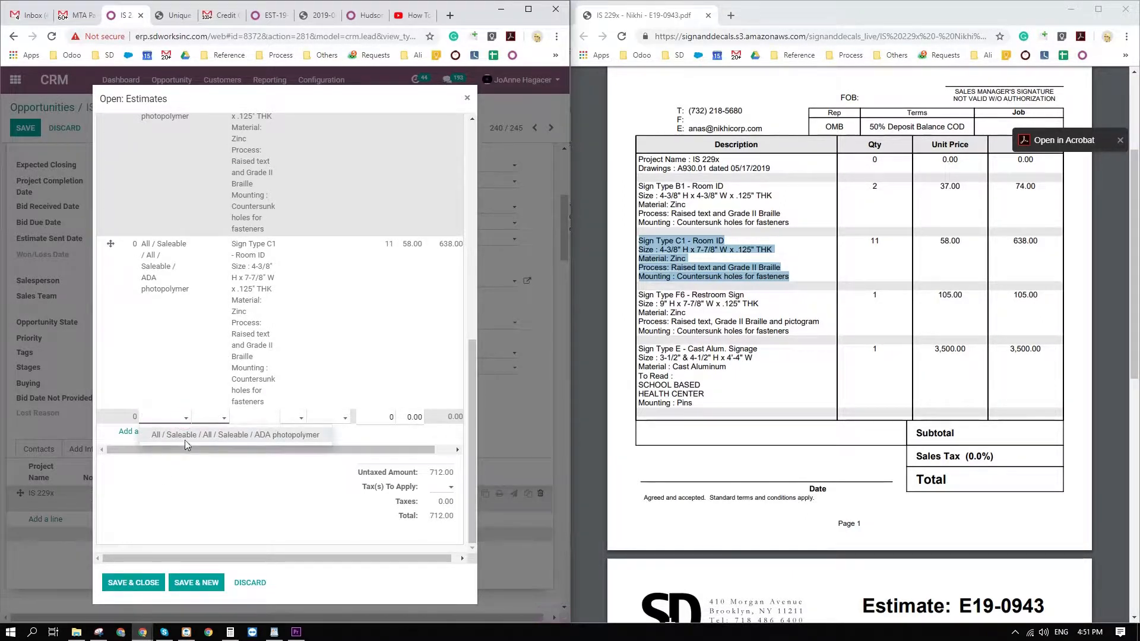
click(189, 436)
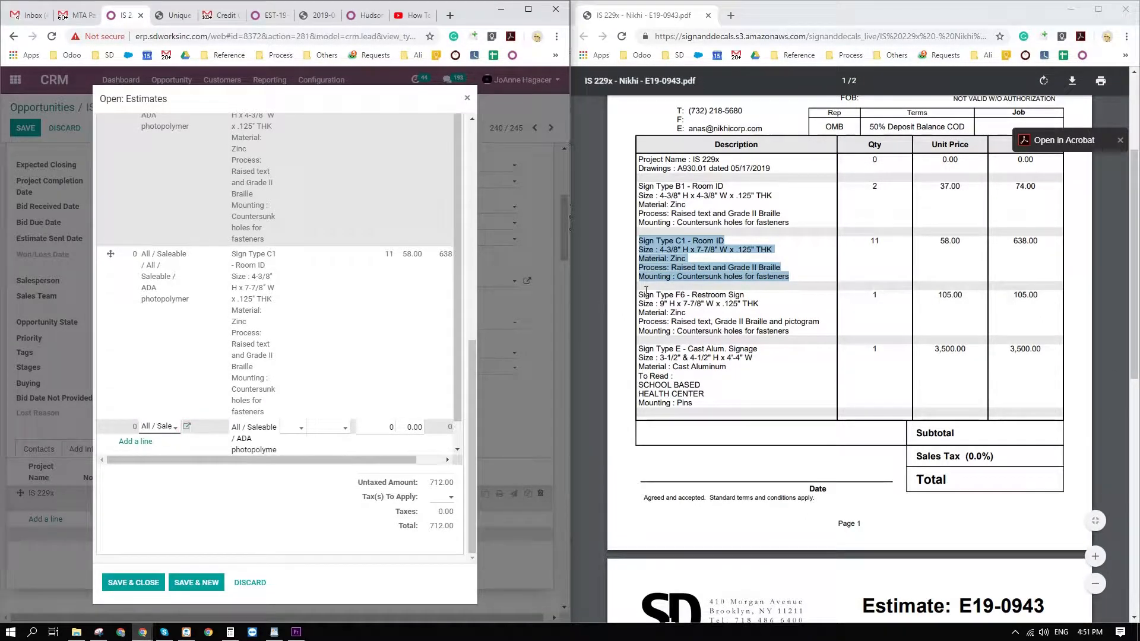
drag(646, 289, 812, 342)
key(ctrl+c)
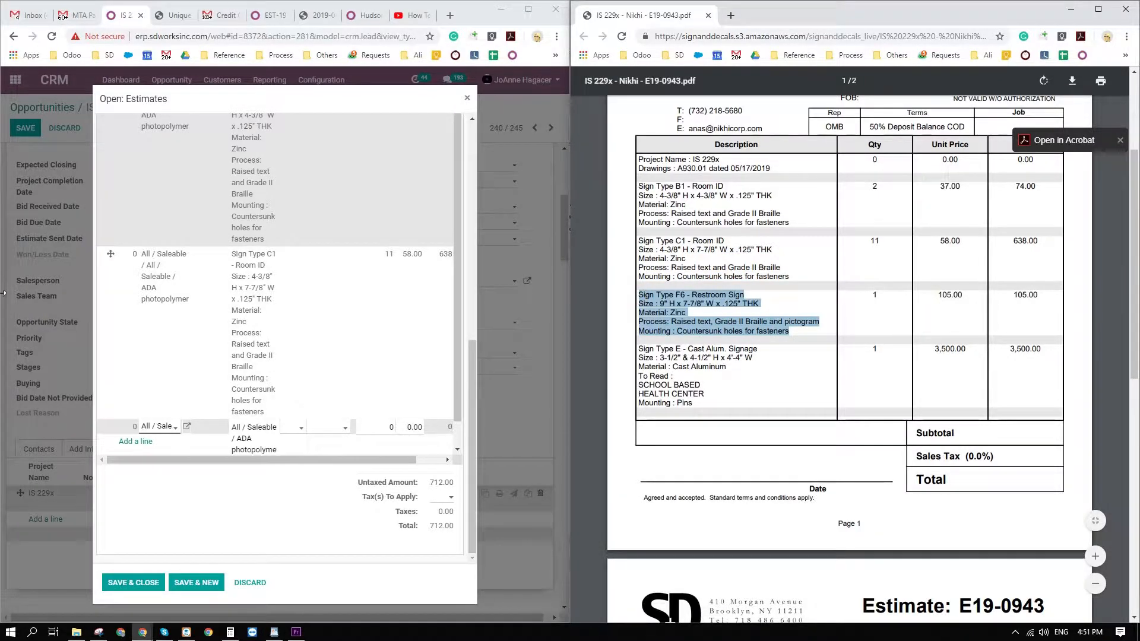
triple_click(261, 435)
key(ctrl+v)
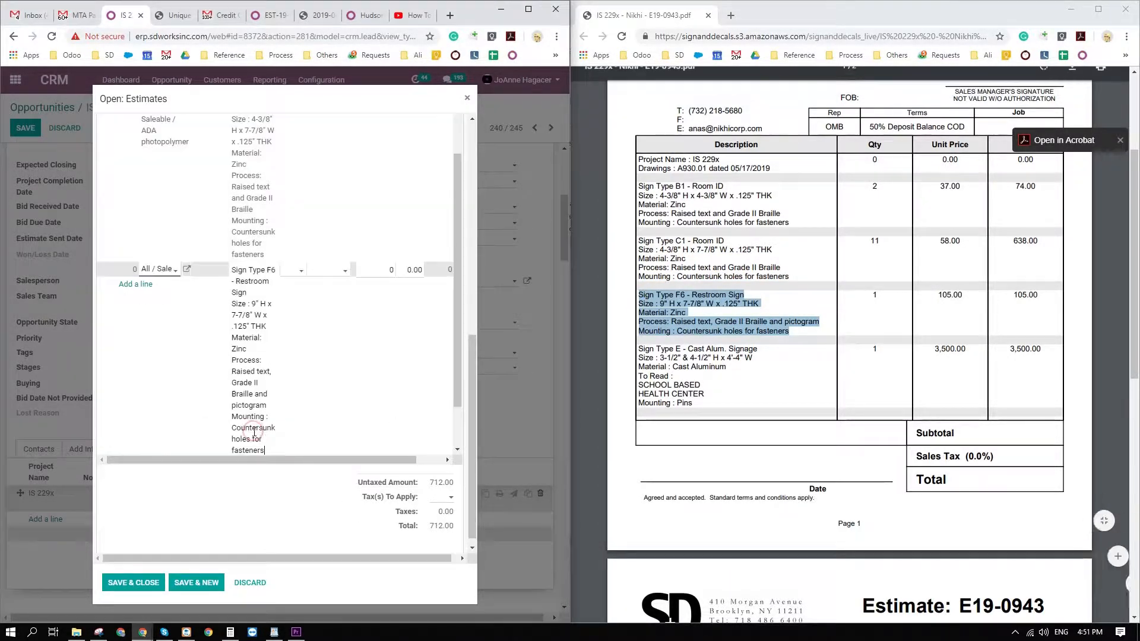
key(Tab)
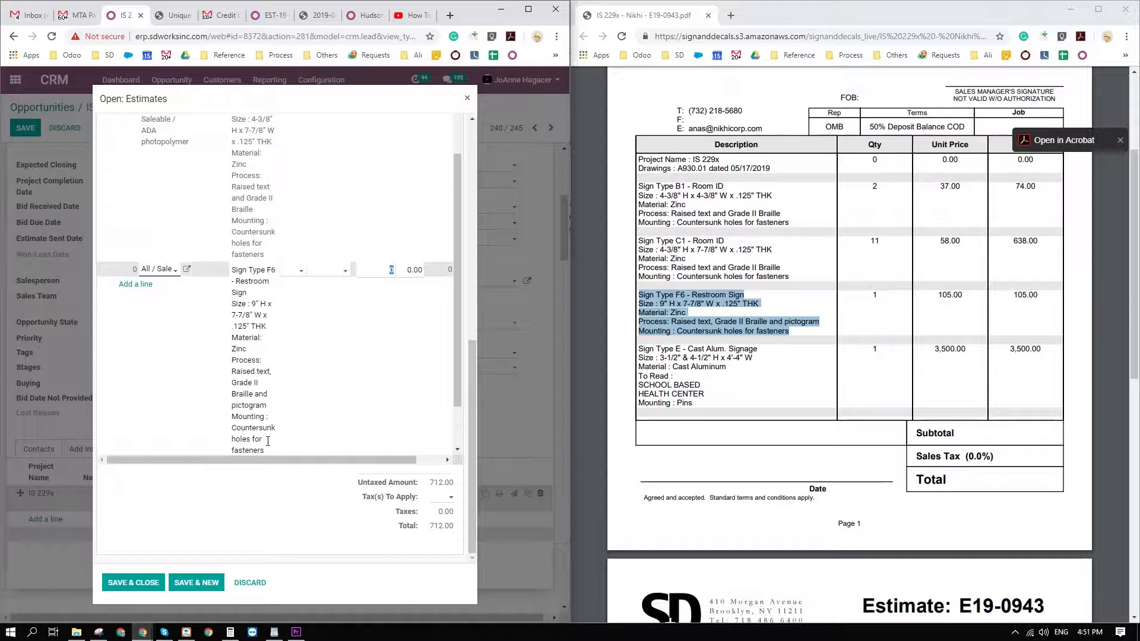
key(Tab)
text(105)
key(Return)
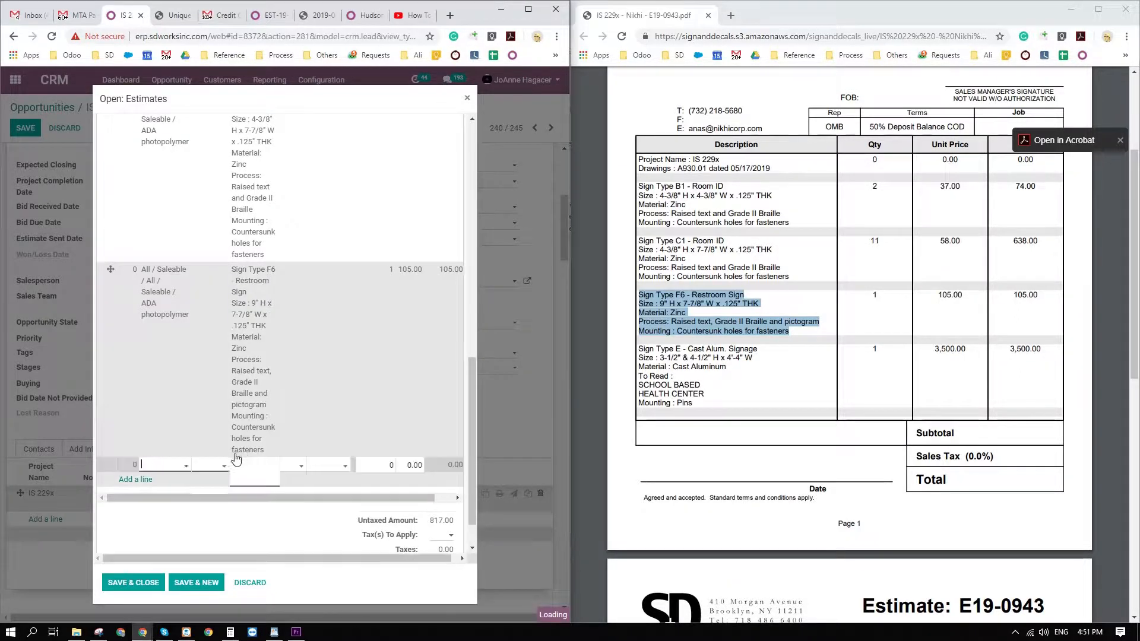
Fill a fourth ADA photopolymer estimate line with the PDF's Sign Type E - Cast Alum. Signage description, quantity 1 and unit price 3,500.
mouse_move(696, 398)
mouse_down()
mouse_move(662, 393)
mouse_move(638, 356)
mouse_move(731, 369)
mouse_move(695, 407)
mouse_up()
key(ctrl+c)
click(640, 350)
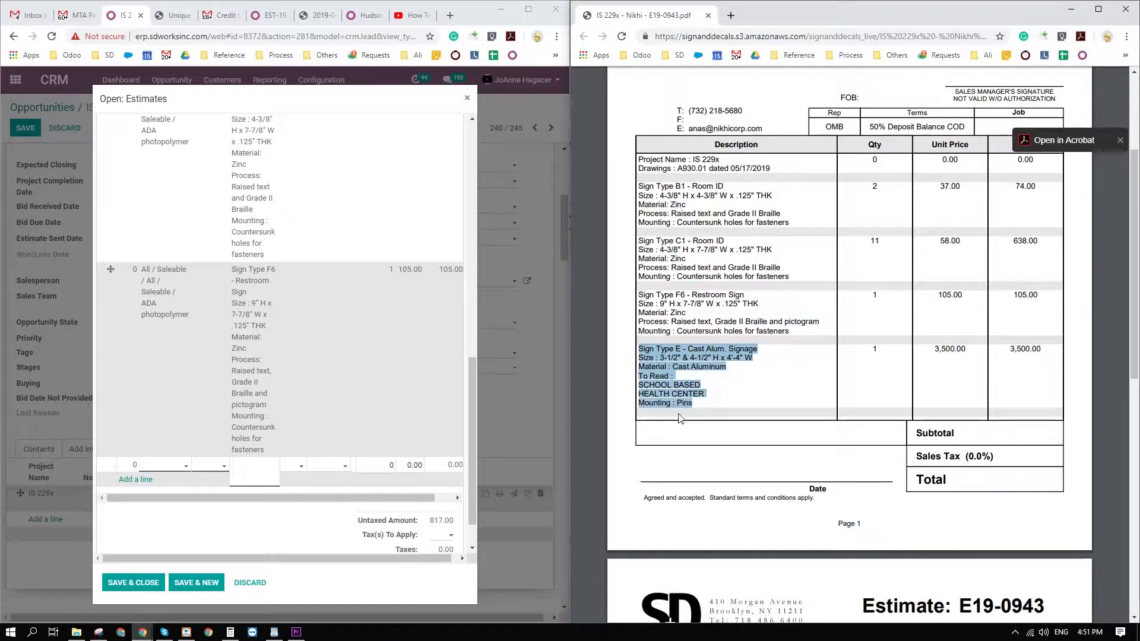
click(185, 465)
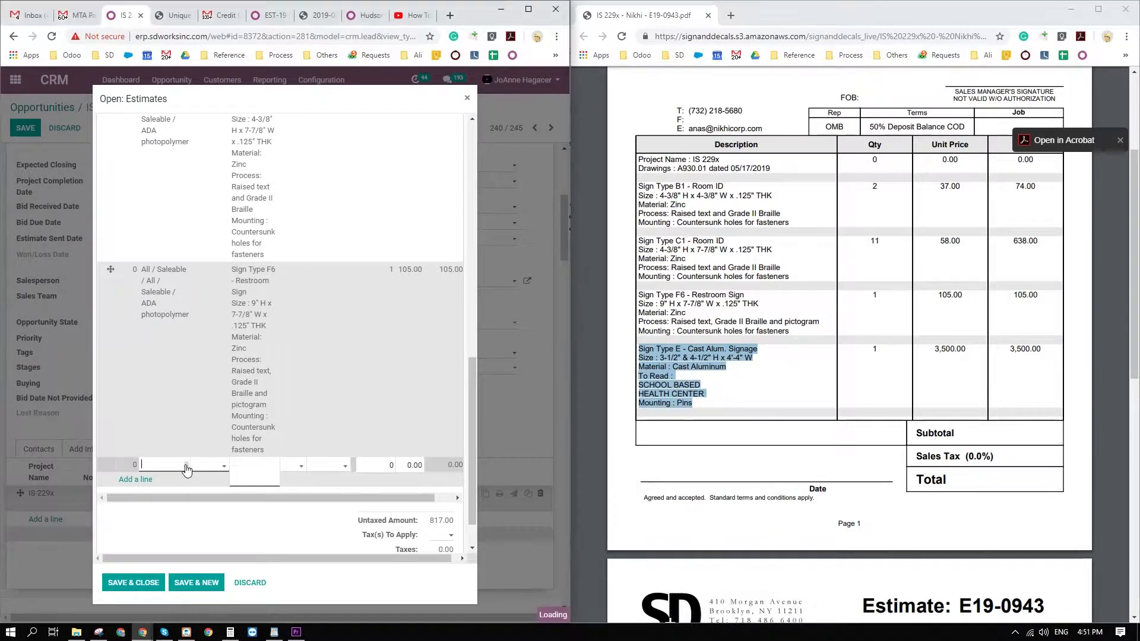
click(171, 485)
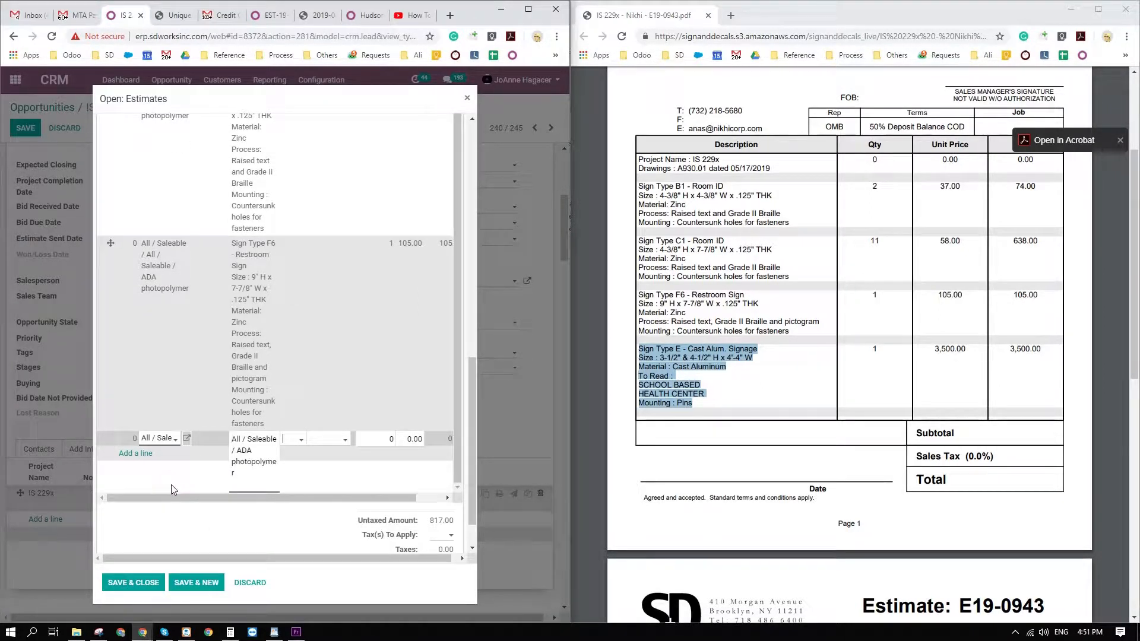
triple_click(267, 454)
key(ctrl+v)
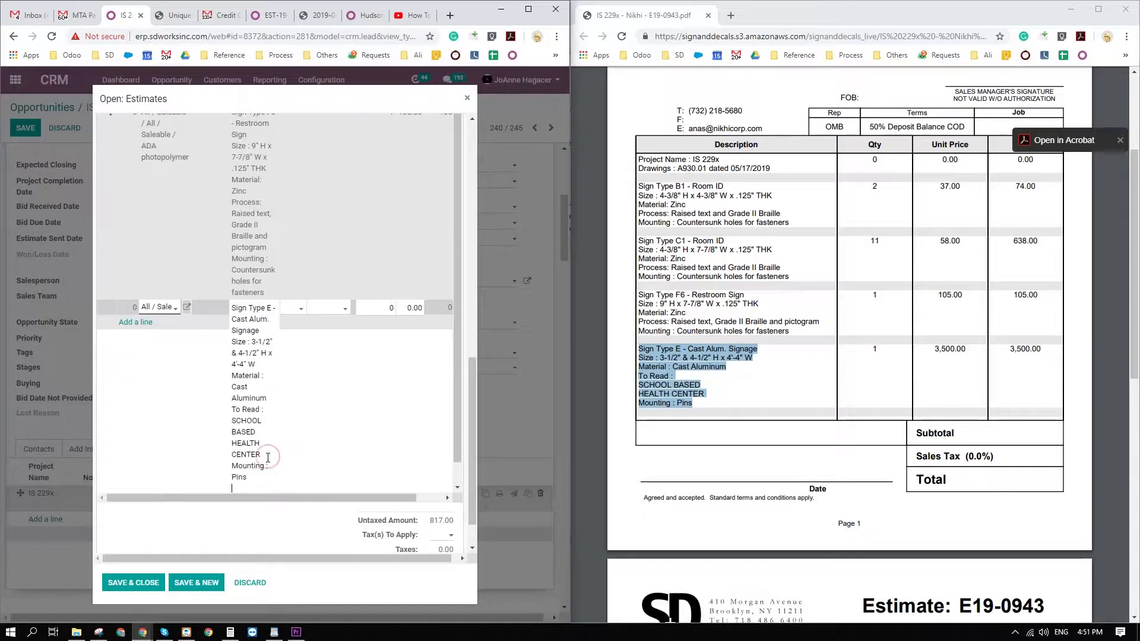
key(Tab)
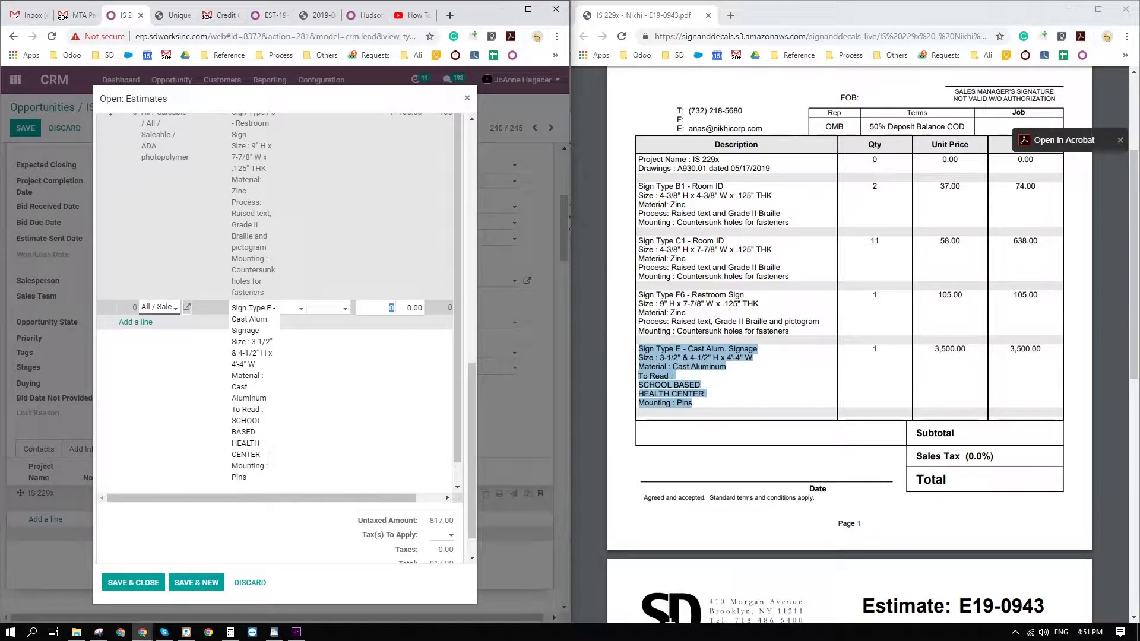
key(Tab)
text(3,500)
key(Tab)
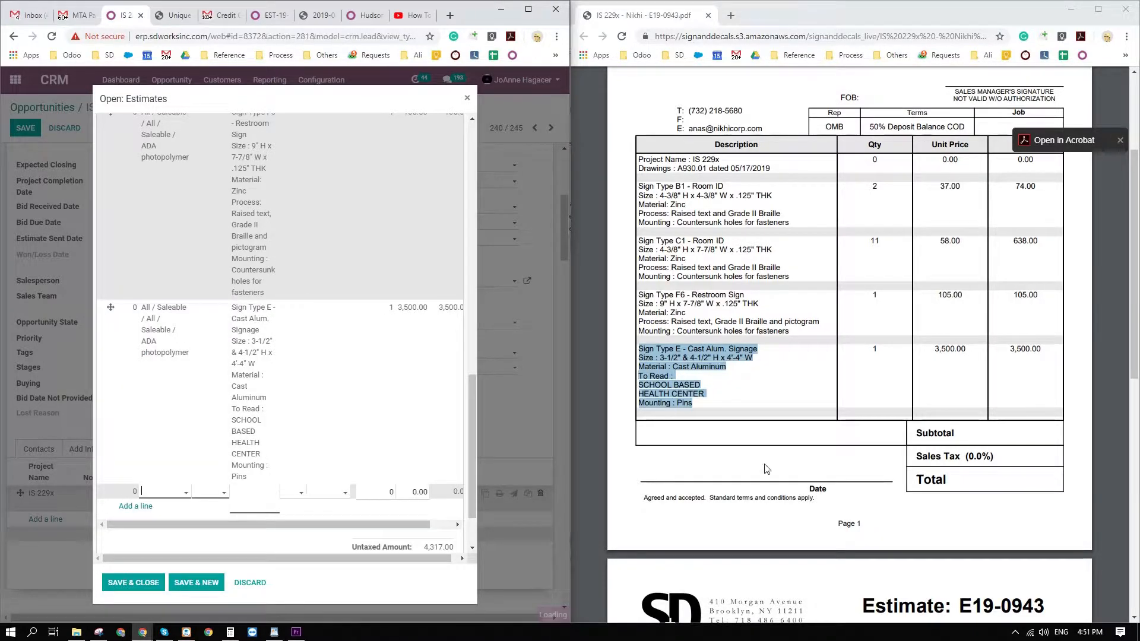
Copy the Sign Type M5 - Exit Sign text from the PDF's second page and add another ADA photopolymer estimate line.
scroll(745, 479, down, 3)
scroll(745, 479, down, 5)
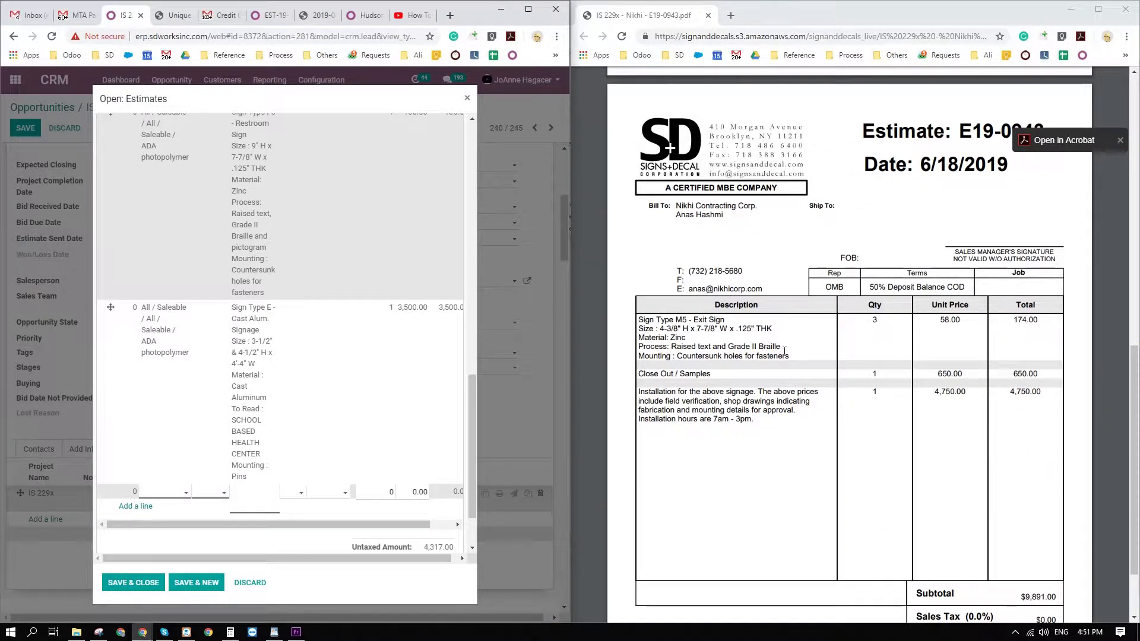
drag(790, 356, 637, 309)
key(ctrl+c)
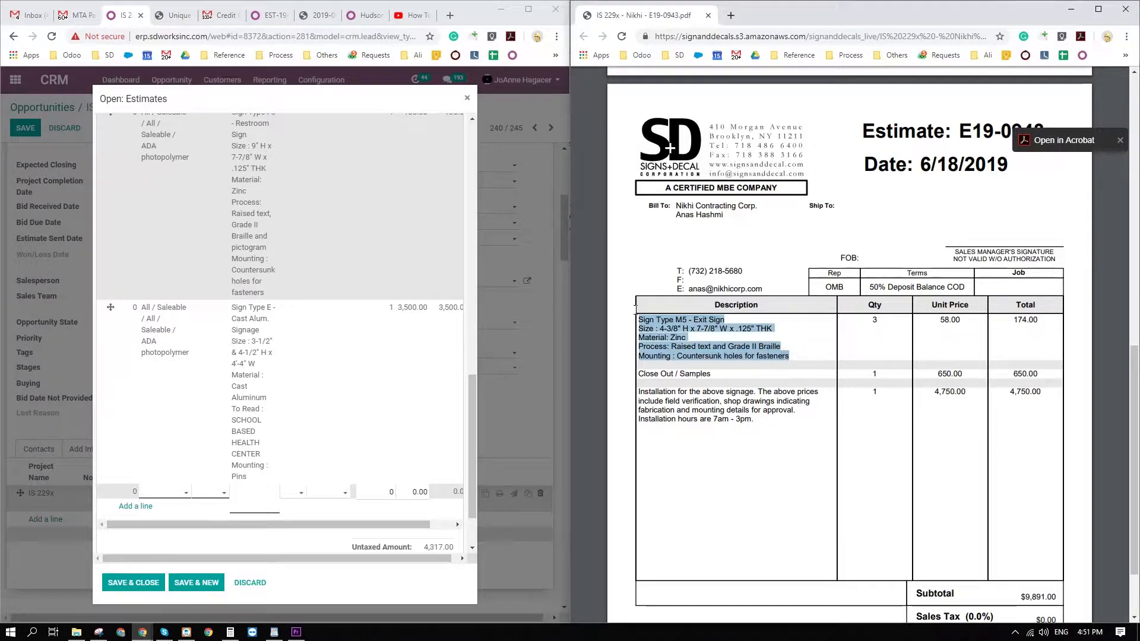
click(183, 492)
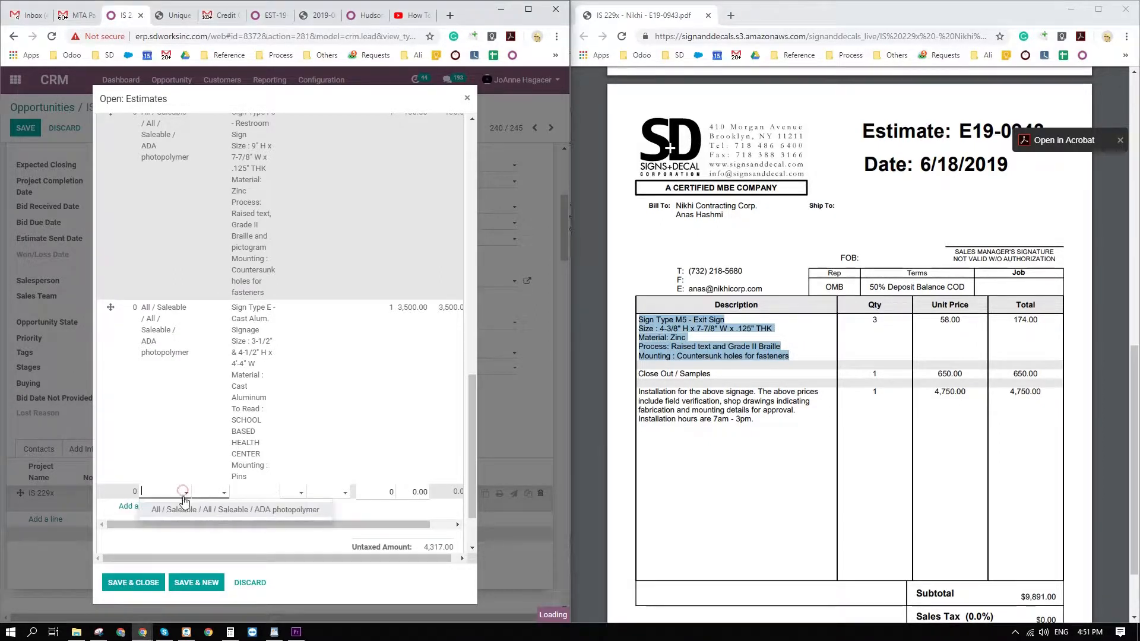
click(184, 509)
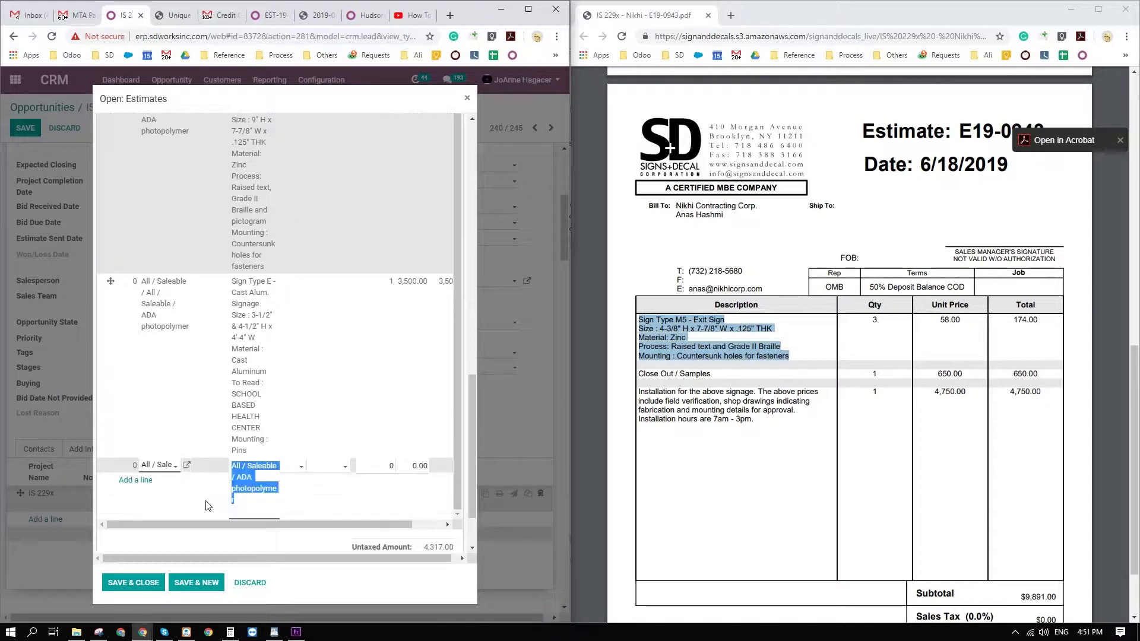
Replace the new line's description with the copied Sign Type M5 - Exit Sign text, and set quantity 3 and unit price 58.
key(ctrl+v)
key(Tab)
key(Tab)
key(Tab)
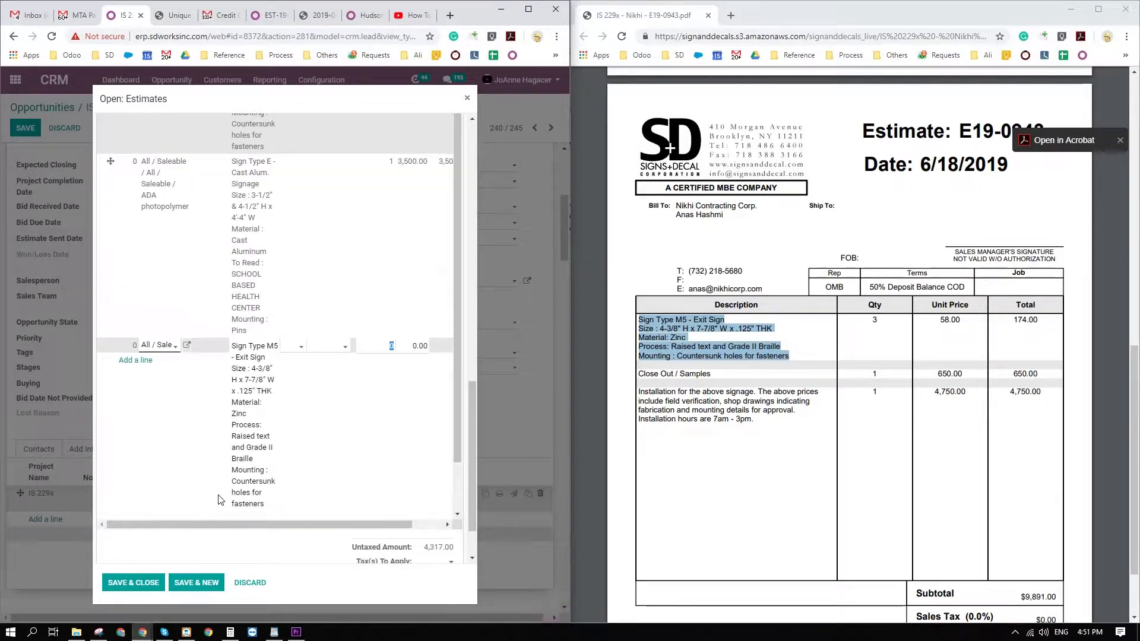
text(3)
key(Tab)
text(58)
key(Tab)
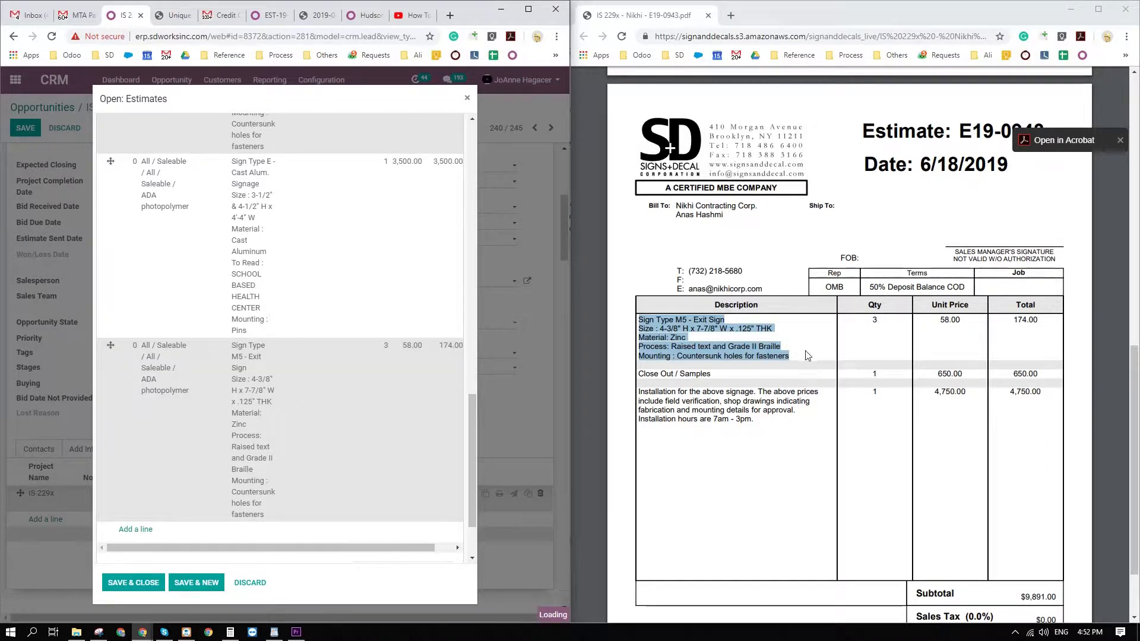
Fill another ADA photopolymer estimate line with the PDF's "Close Out / Samples" description, quantity 1 and unit price 650.
drag(718, 375, 634, 374)
key(ctrl+c)
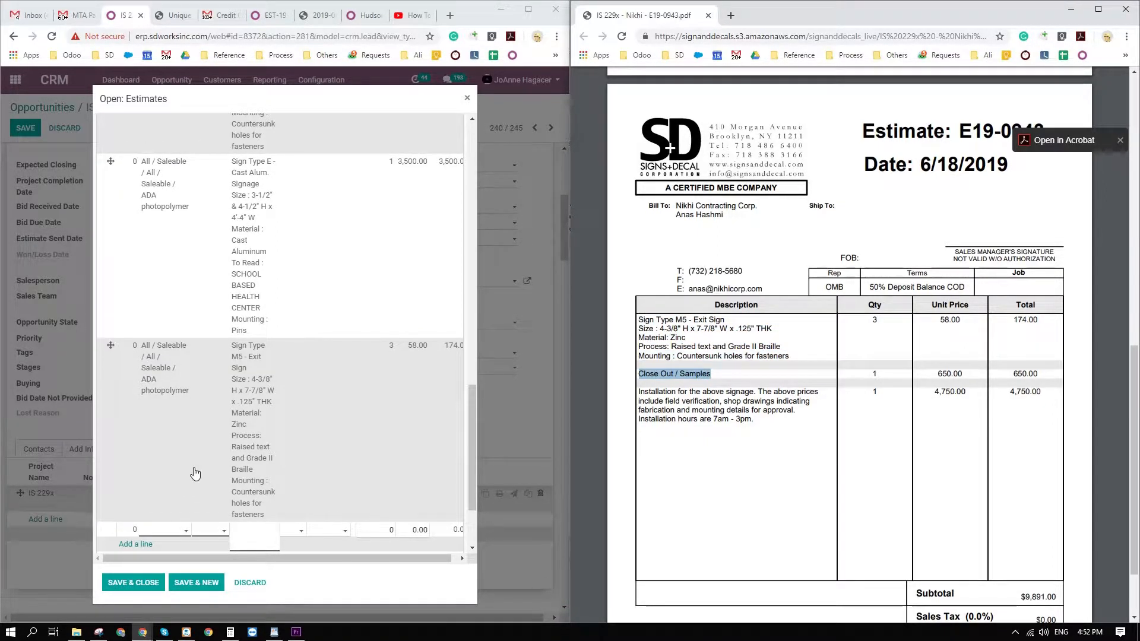
scroll(196, 475, down, 2)
click(188, 418)
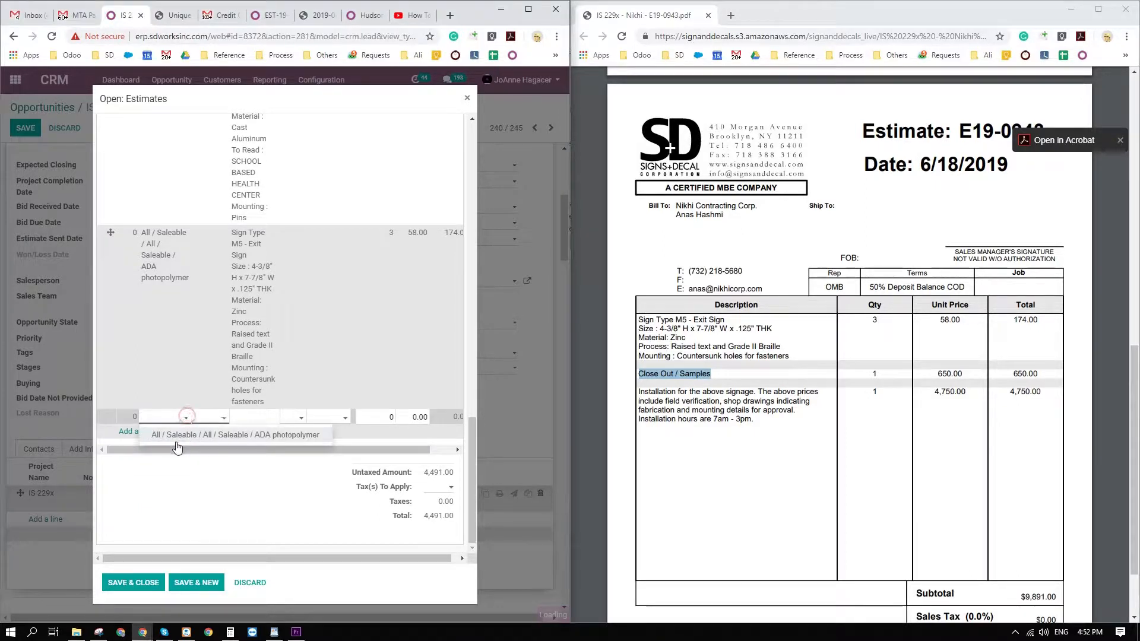
click(179, 435)
key(Tab)
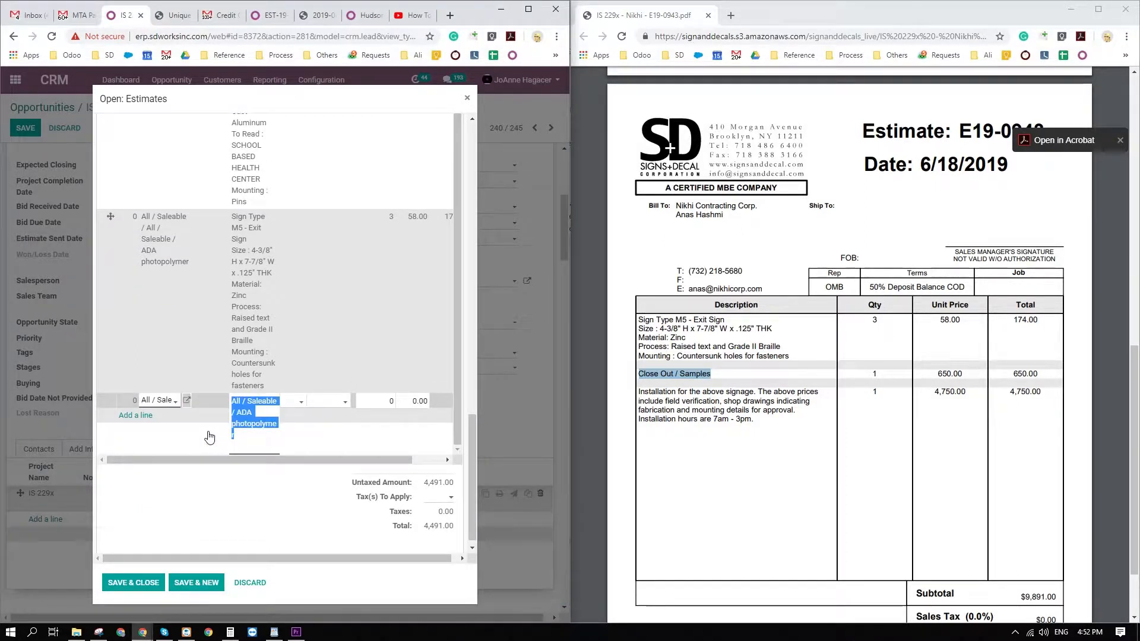
key(ctrl+v)
key(Tab)
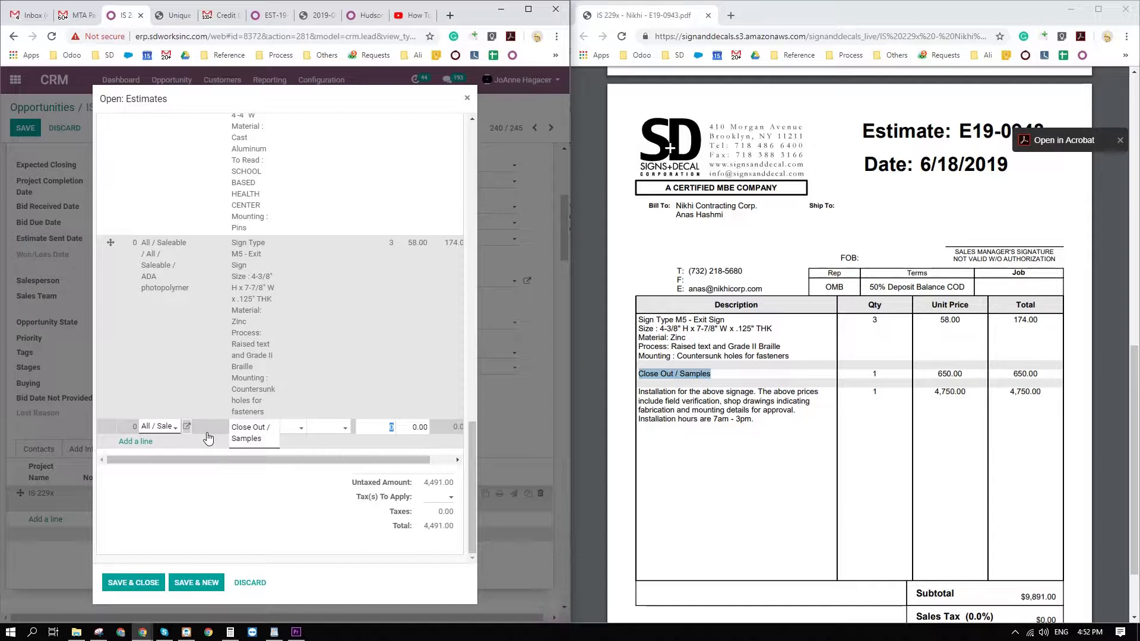
text(1)
key(Tab)
text(650)
key(Return)
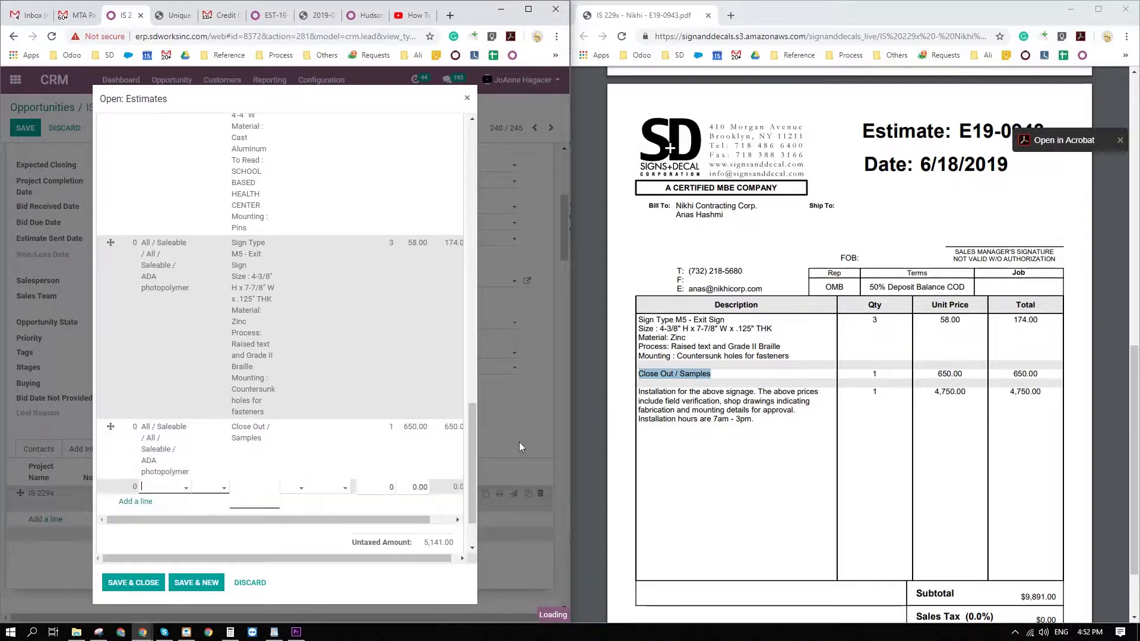
Fill a last ADA photopolymer estimate line with the PDF's installation description, quantity 1 and unit price 4,750.
drag(754, 419, 639, 392)
key(ctrl+c)
scroll(200, 463, down, 2)
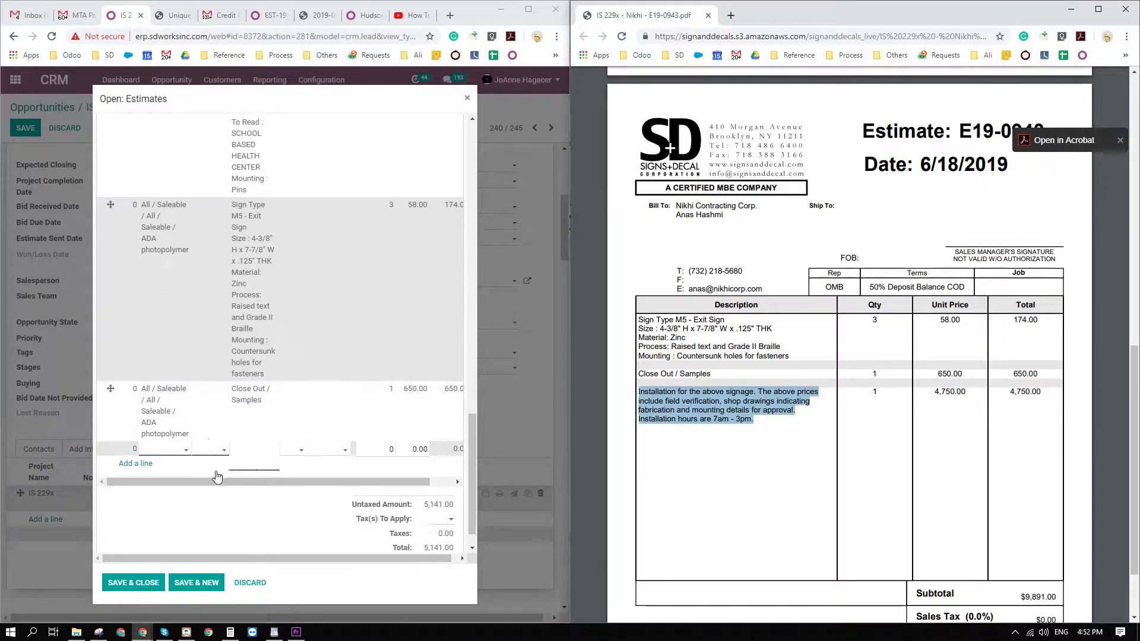
click(170, 417)
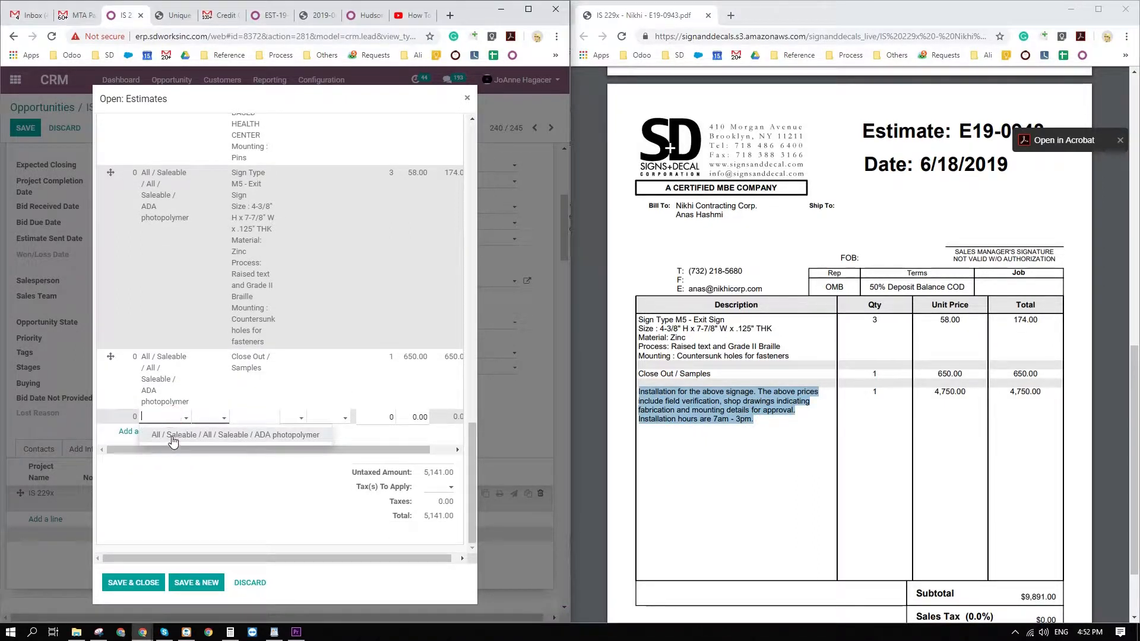
click(169, 435)
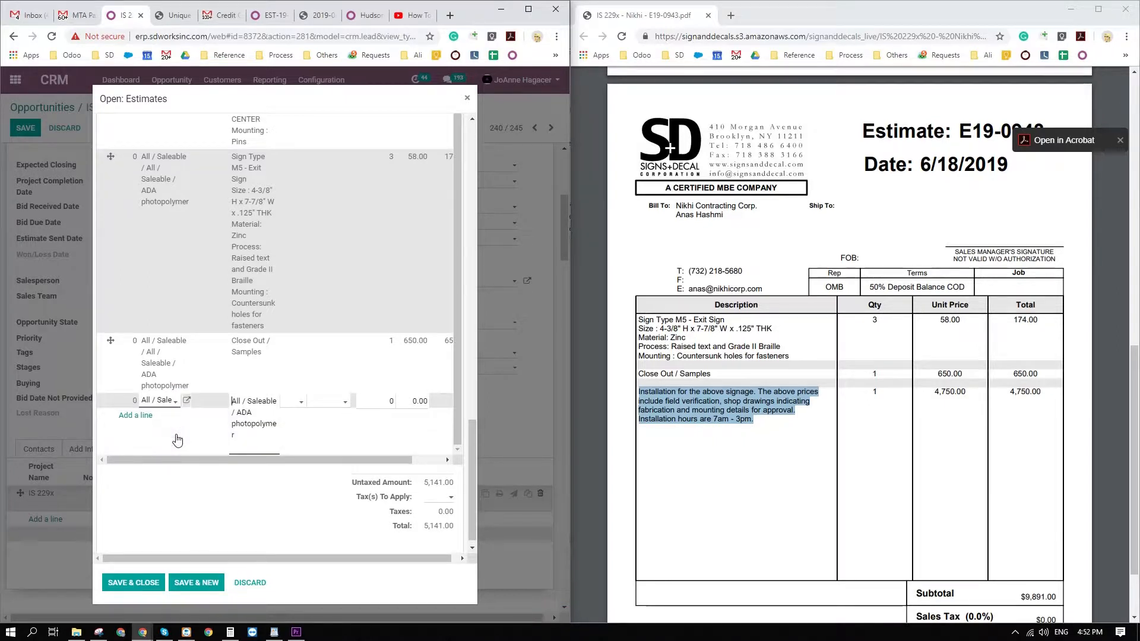
key(ctrl+a)
key(ctrl+v)
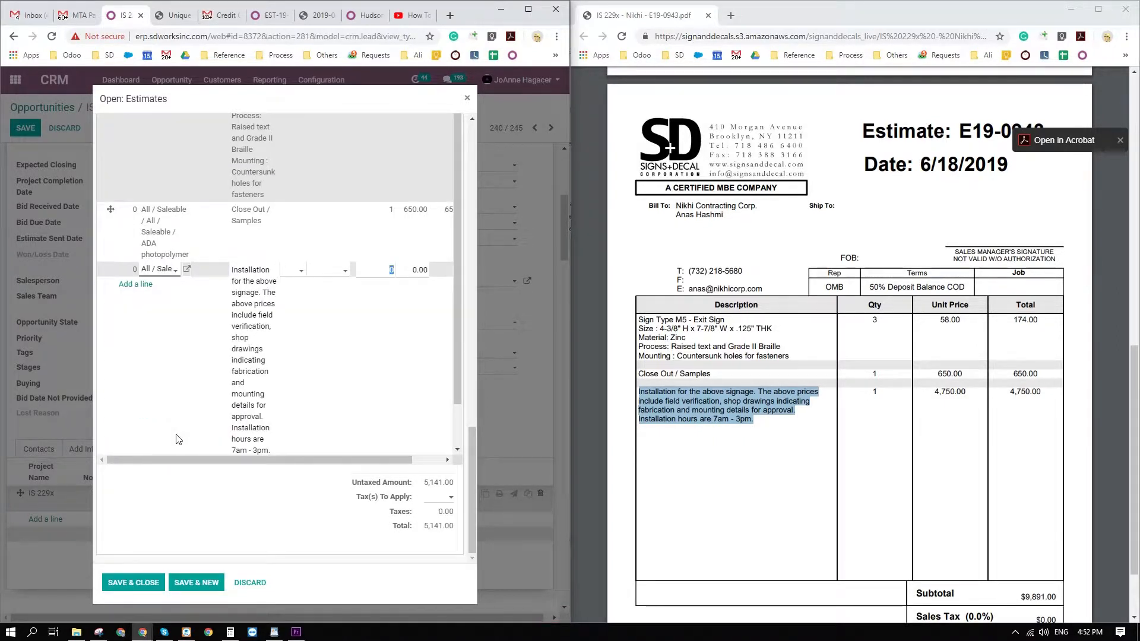
key(Tab)
text(4,750)
key(Return)
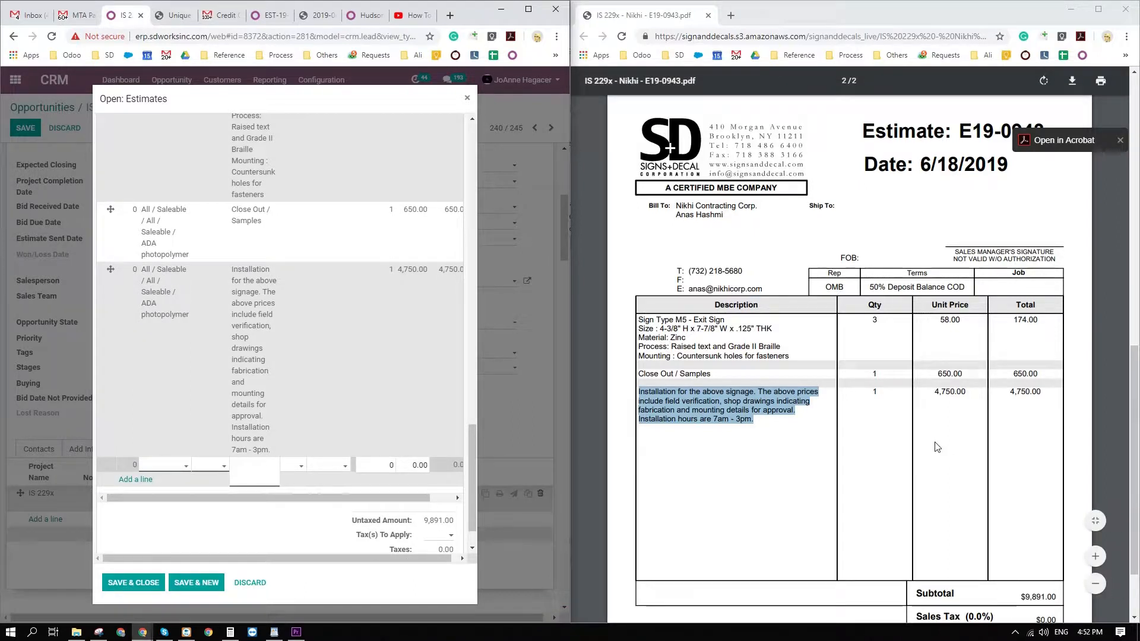
Apply NYS sales tax 8.875% to the estimate, and save and close it.
scroll(937, 447, down, 2)
scroll(398, 490, down, 1)
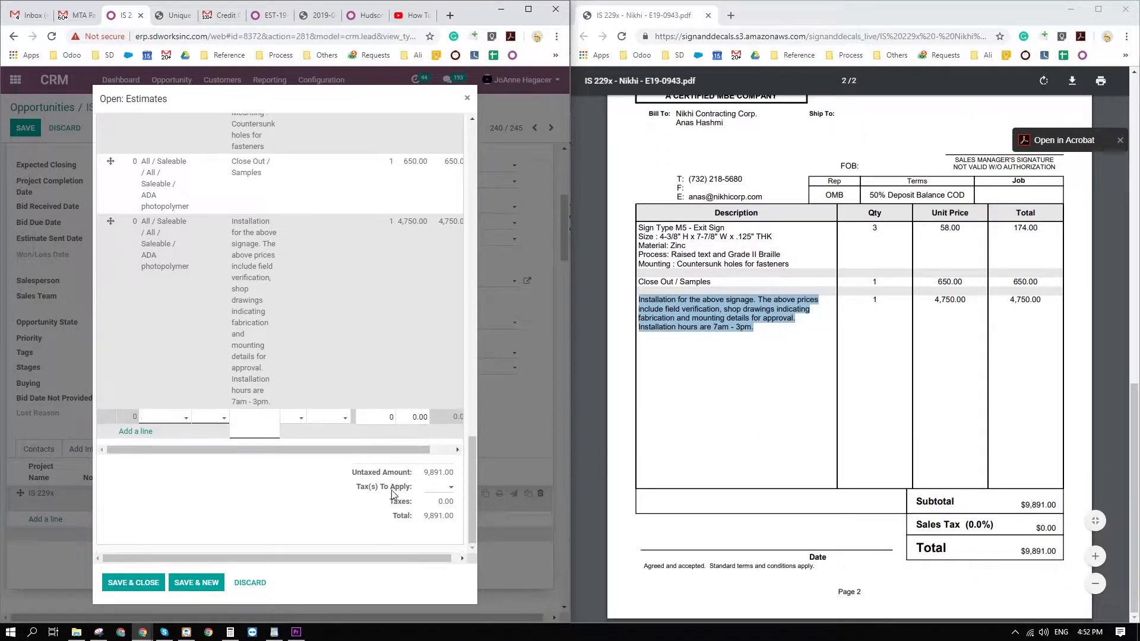
click(446, 488)
click(344, 558)
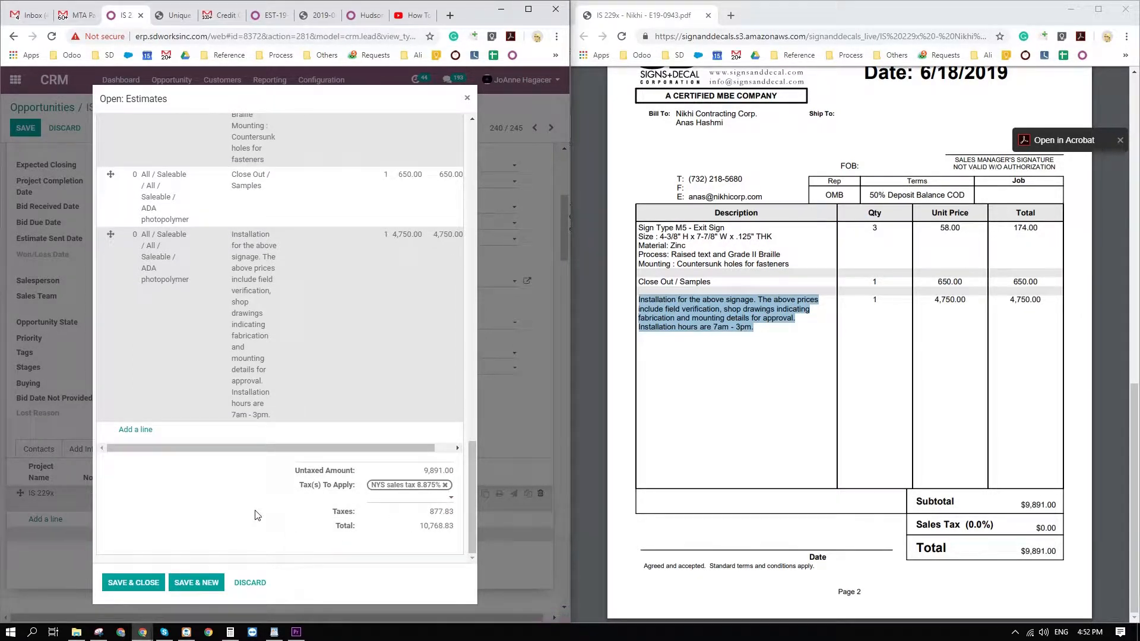
click(147, 590)
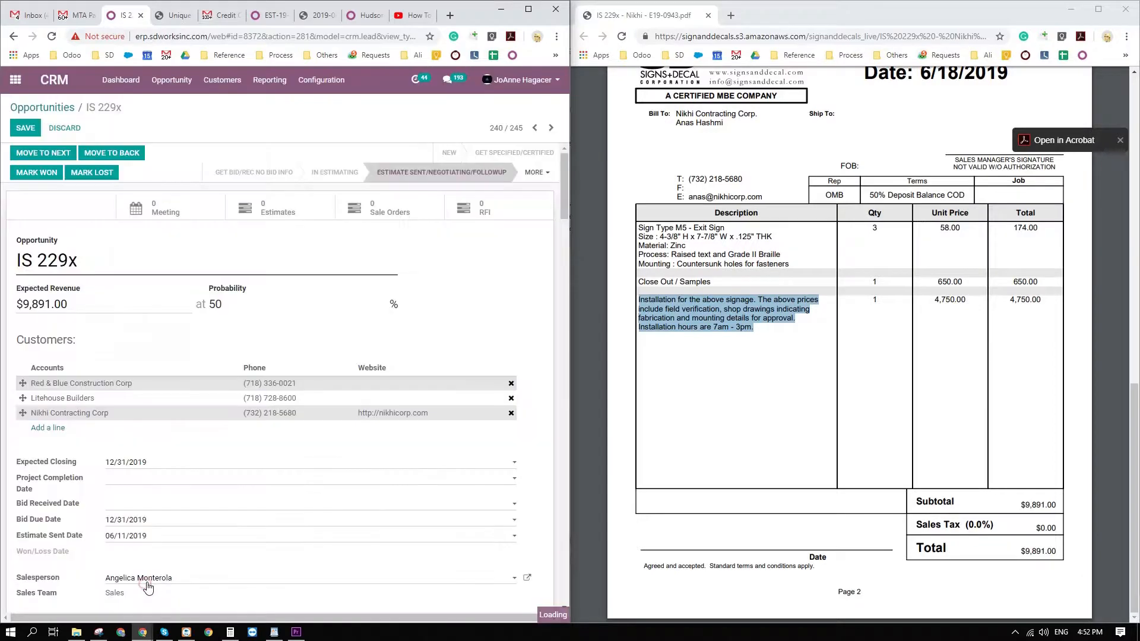
Save the IS 229x opportunity with its new estimate and bring its list of estimates into view.
scroll(191, 540, down, 4)
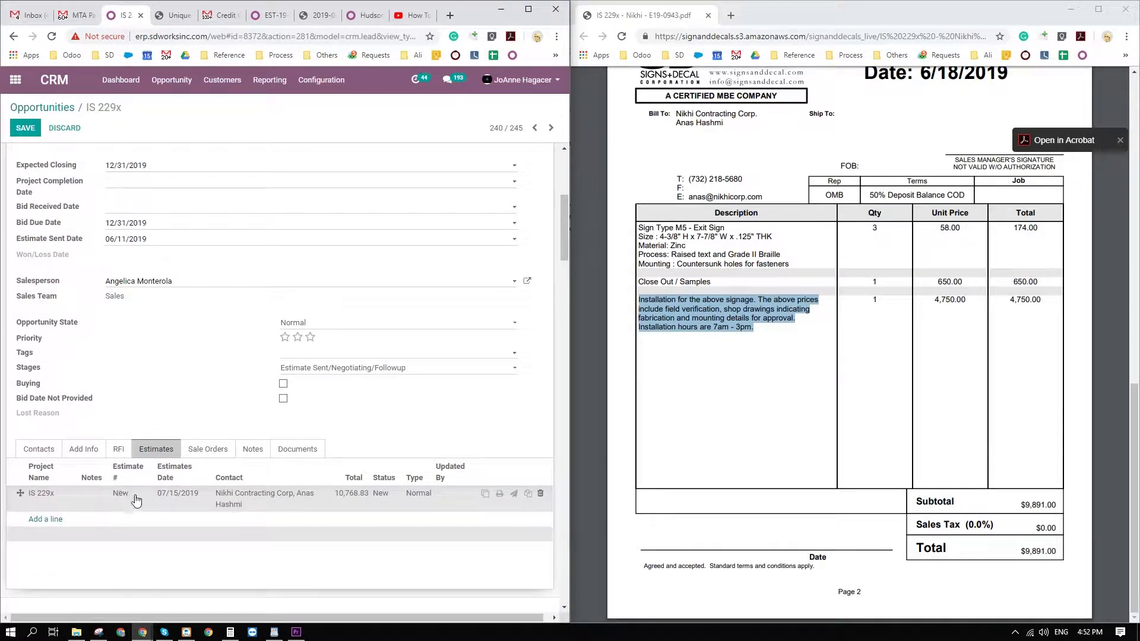
click(24, 132)
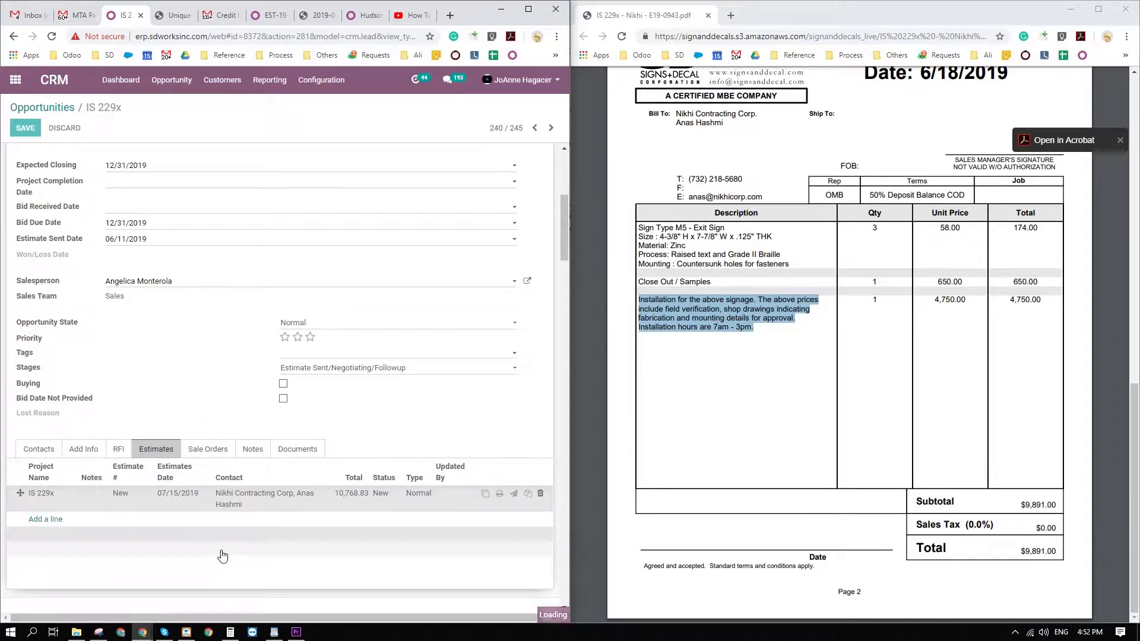
scroll(223, 551, down, 10)
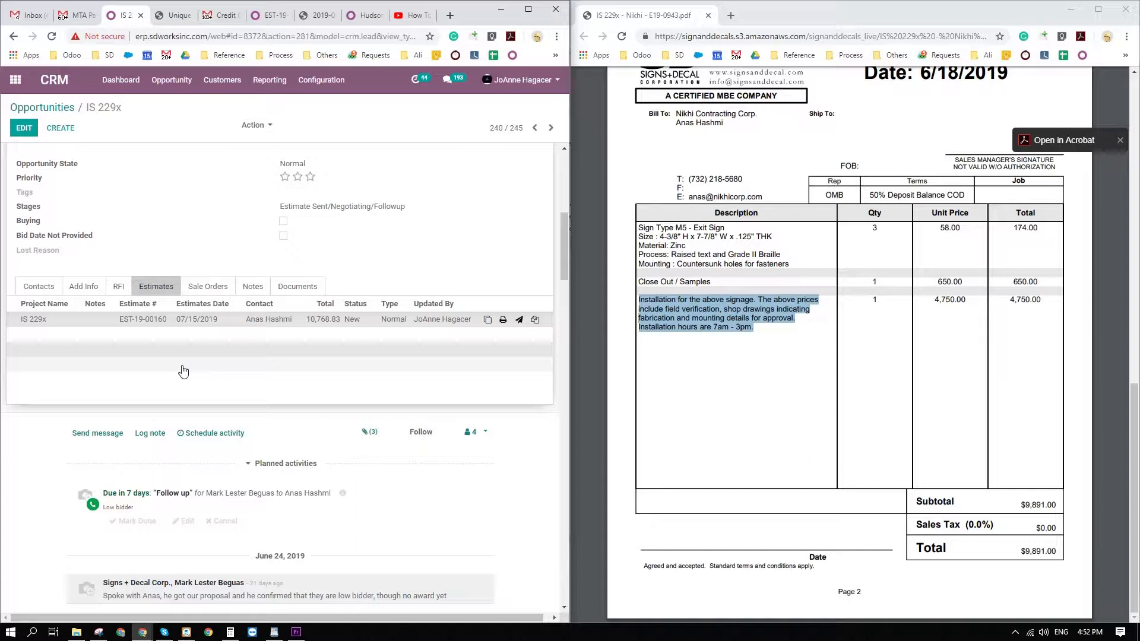
Open the IS 229x estimate from the opportunity's estimates and print it to PDF.
click(54, 323)
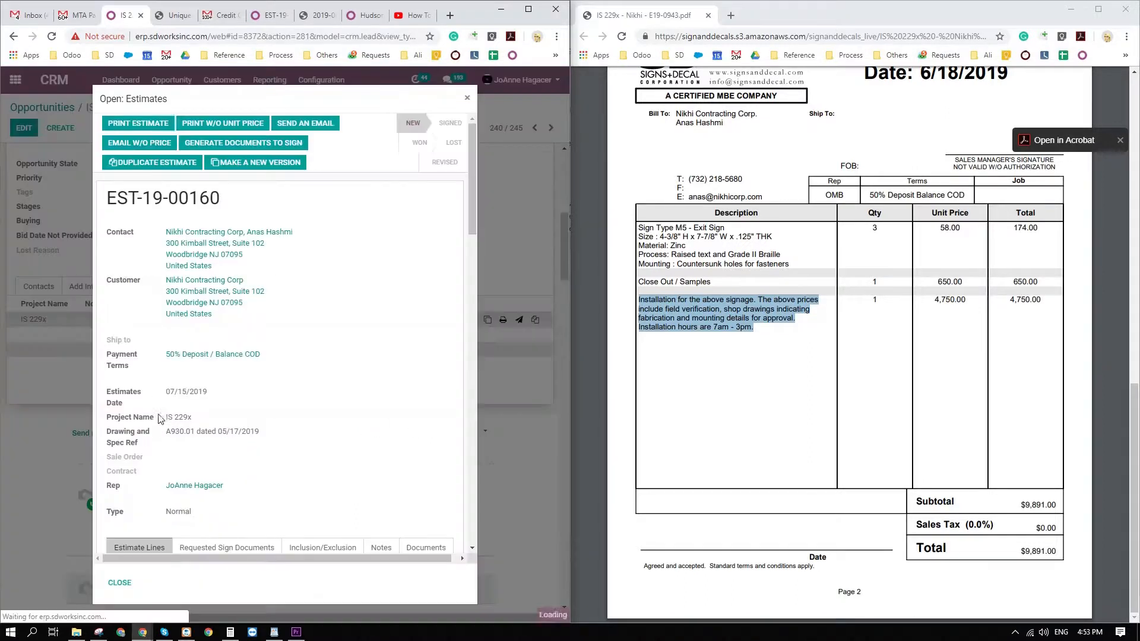
click(138, 123)
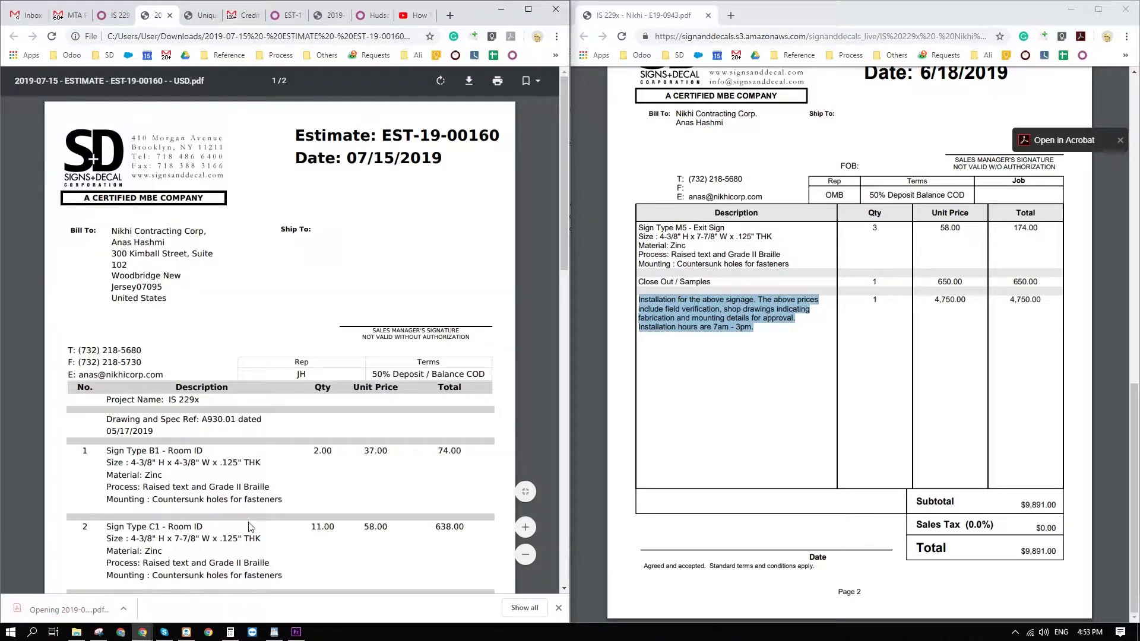
Compare the printed estimate's header, line items and totals with both pages of the original PDF, and close the printout.
scroll(790, 455, up, 12)
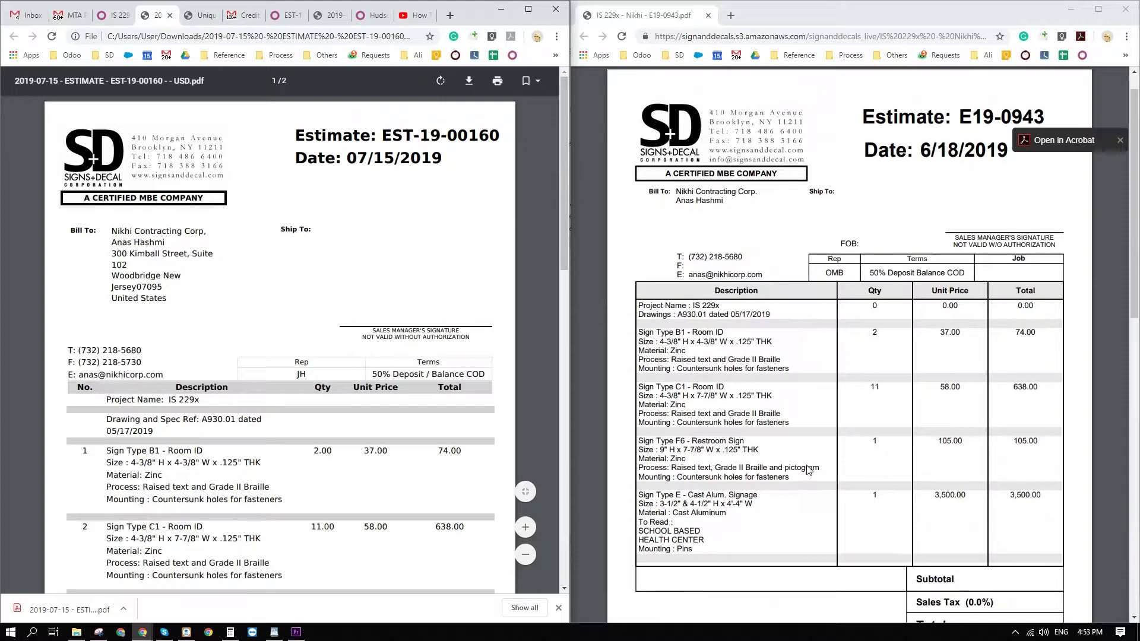
scroll(345, 506, down, 3)
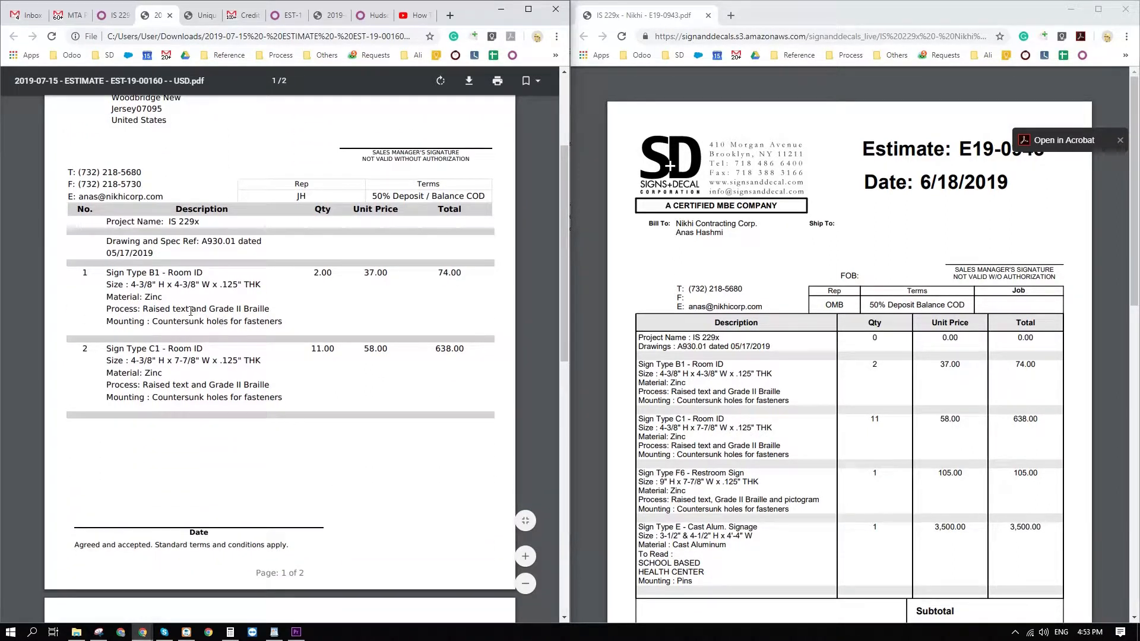
scroll(711, 419, down, 2)
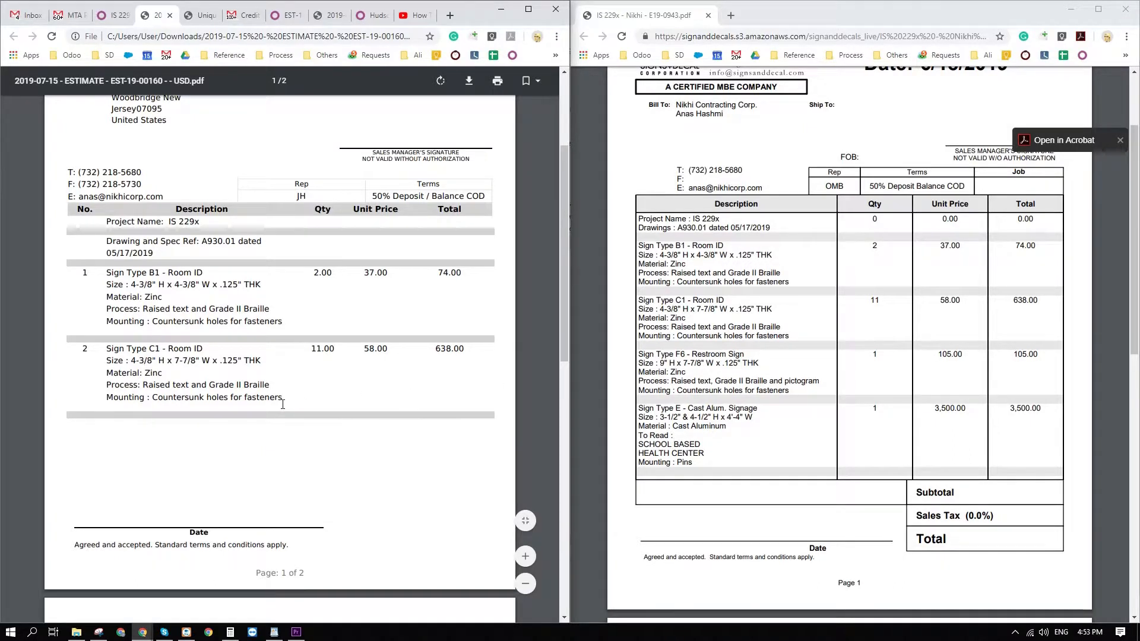
scroll(280, 403, down, 6)
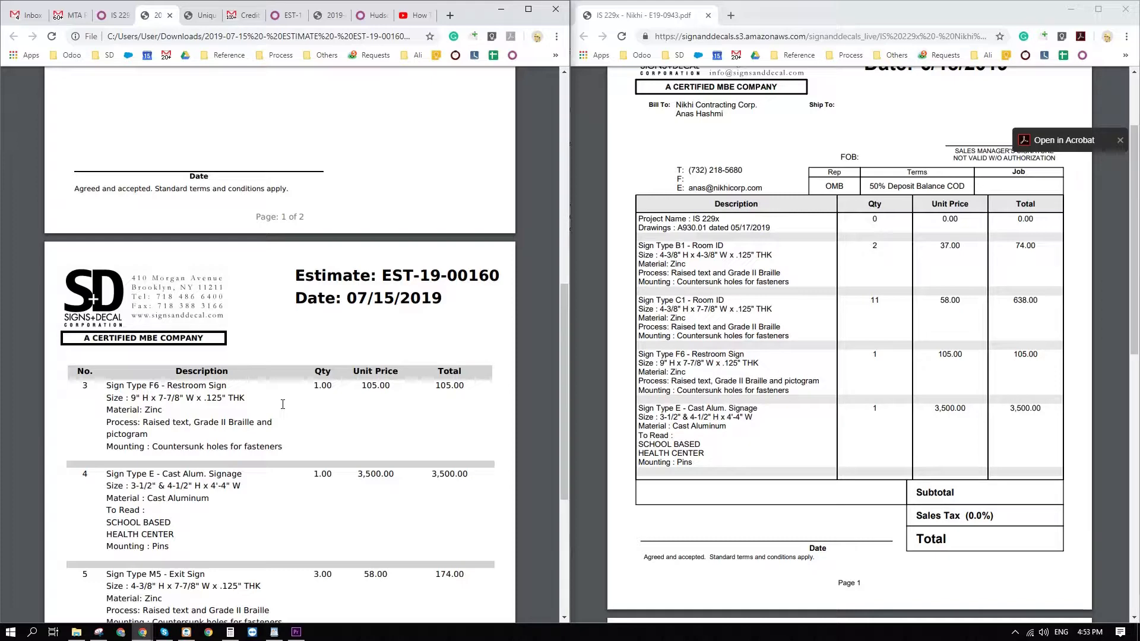
scroll(265, 511, down, 4)
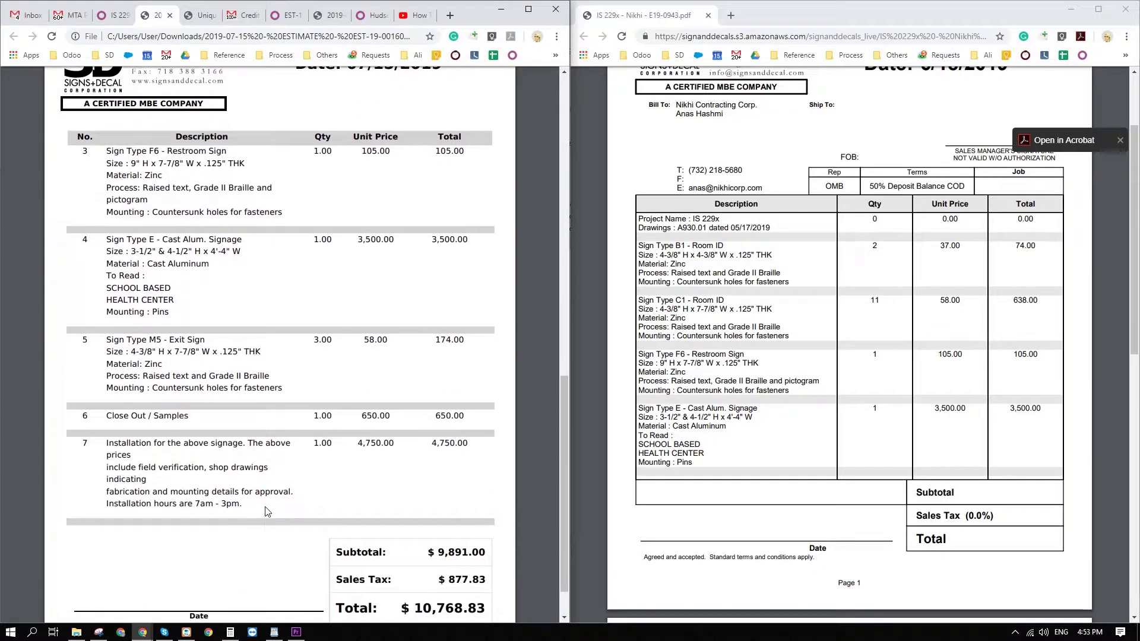
scroll(799, 465, down, 4)
scroll(799, 465, down, 5)
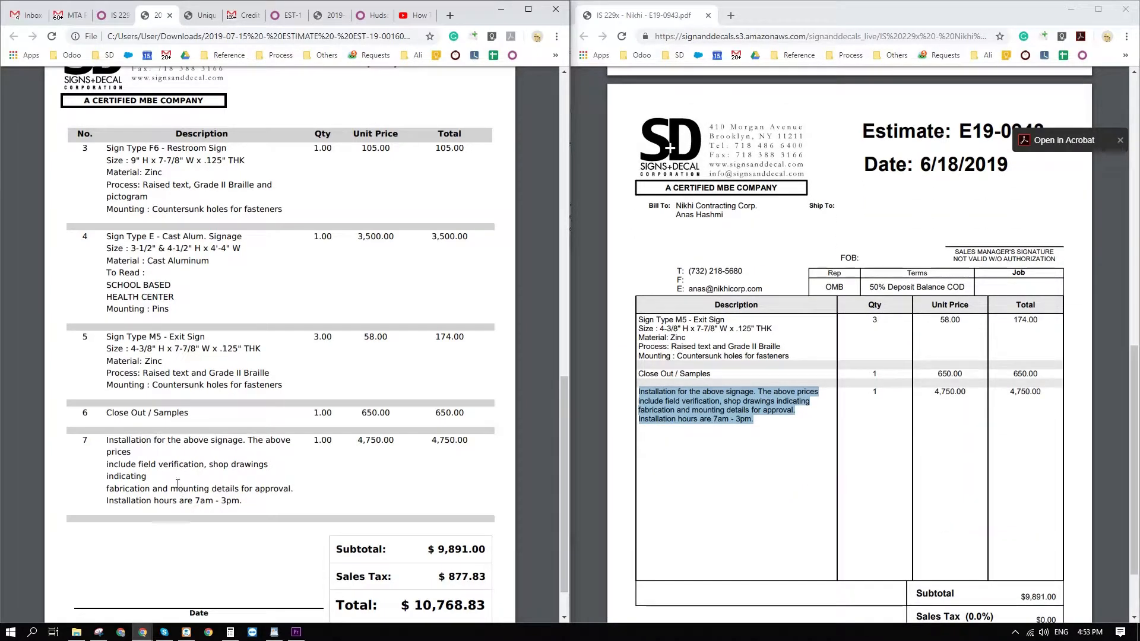
scroll(253, 459, down, 1)
scroll(772, 474, down, 2)
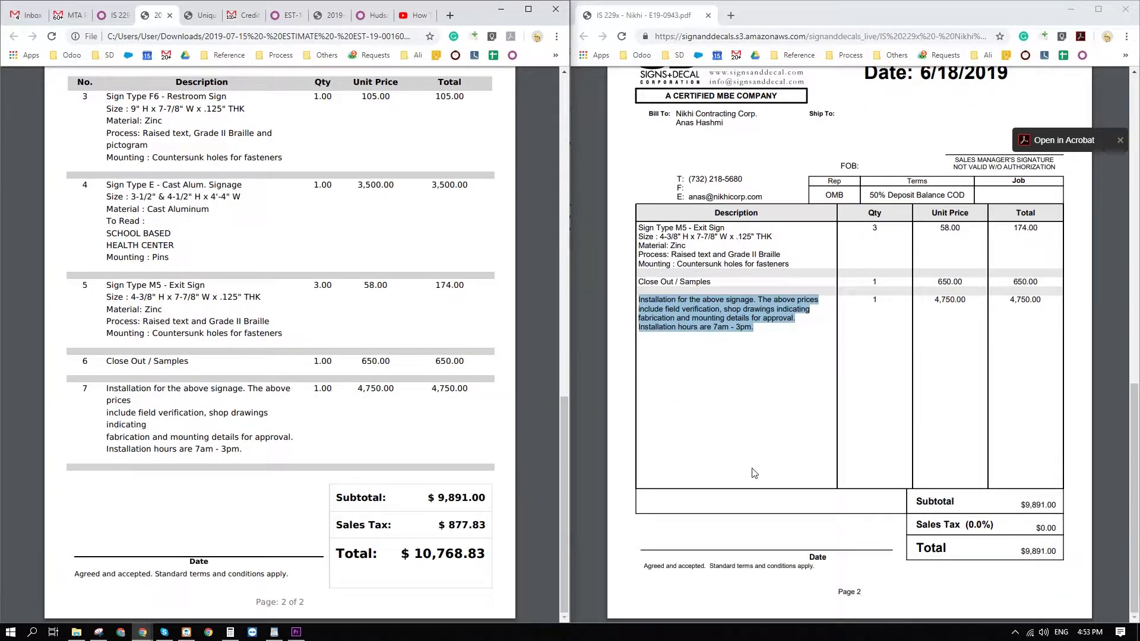
click(169, 15)
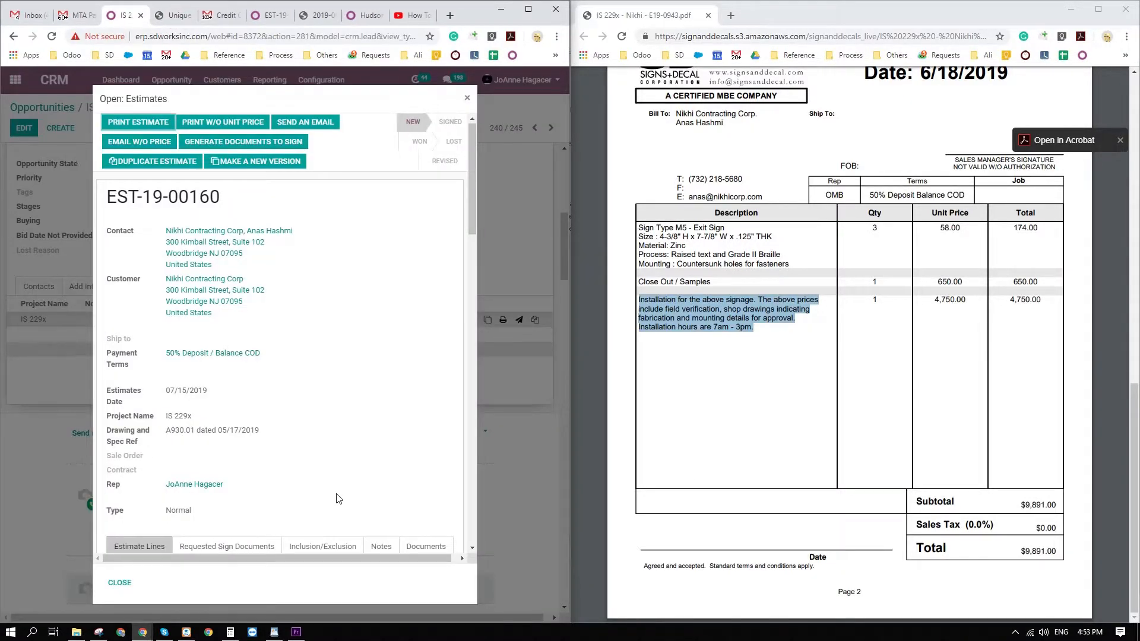
Look through the open estimate's line items and close the estimate.
scroll(337, 498, down, 5)
scroll(337, 498, down, 15)
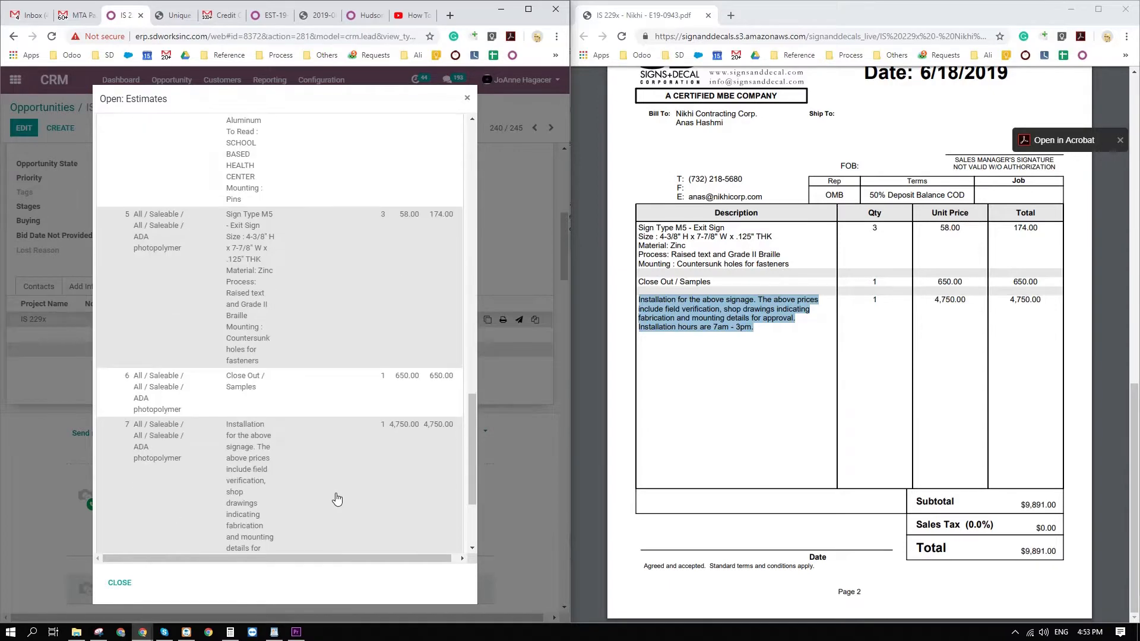
scroll(336, 498, down, 1)
scroll(321, 484, up, 20)
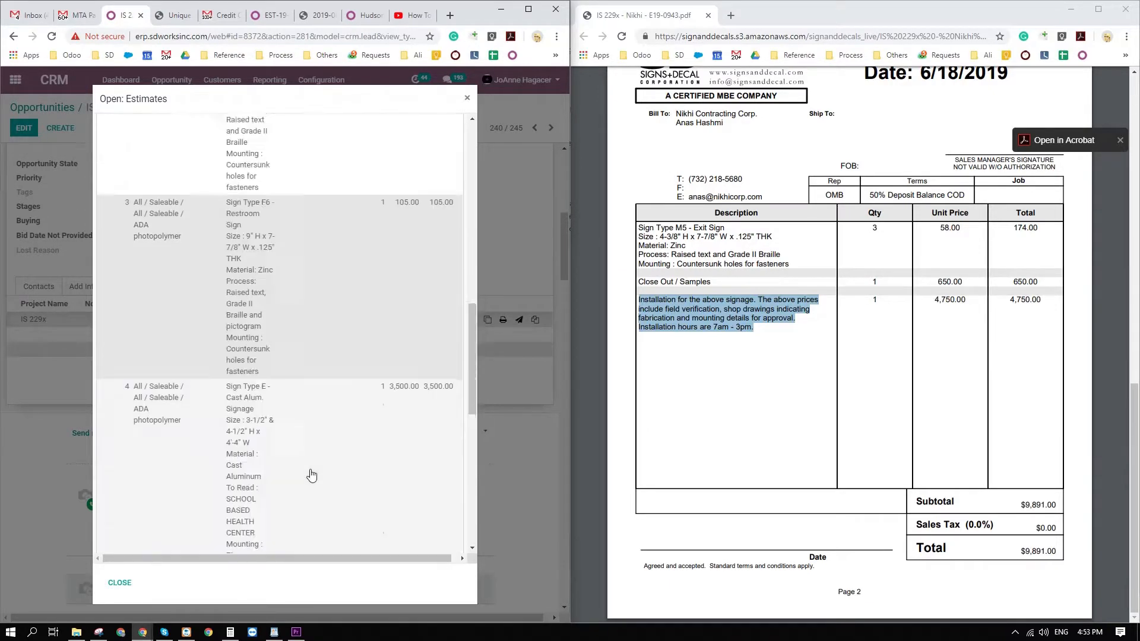
click(469, 98)
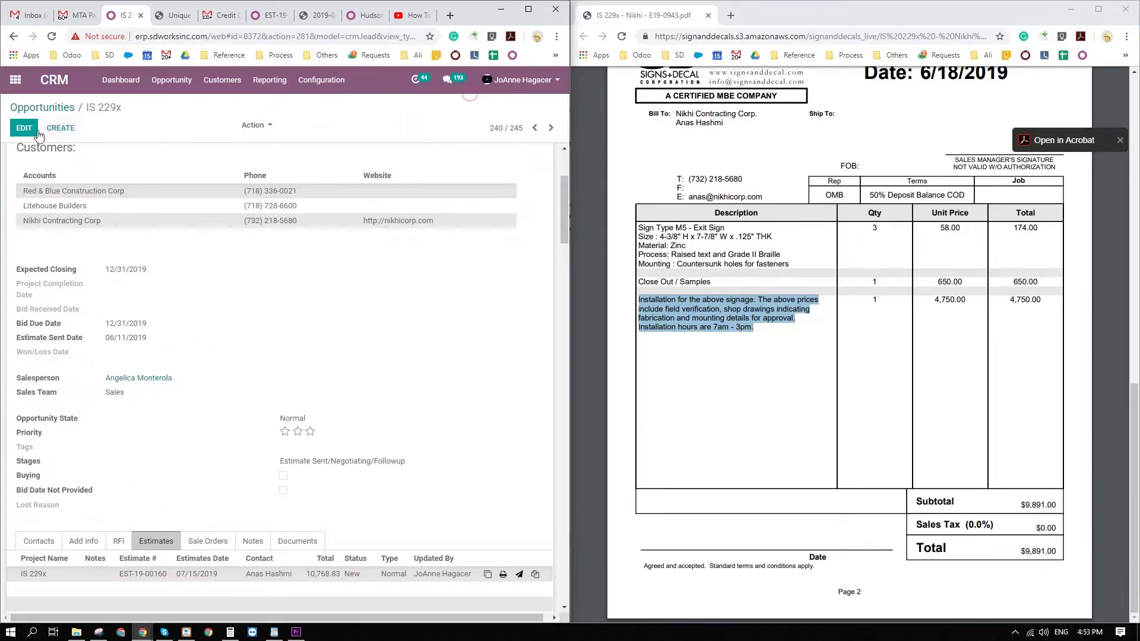
Edit the IS 229x opportunity to remove NYS sales tax 8.875% from its estimate, and save both the estimate and the opportunity.
click(24, 128)
scroll(341, 520, down, 2)
scroll(342, 520, down, 8)
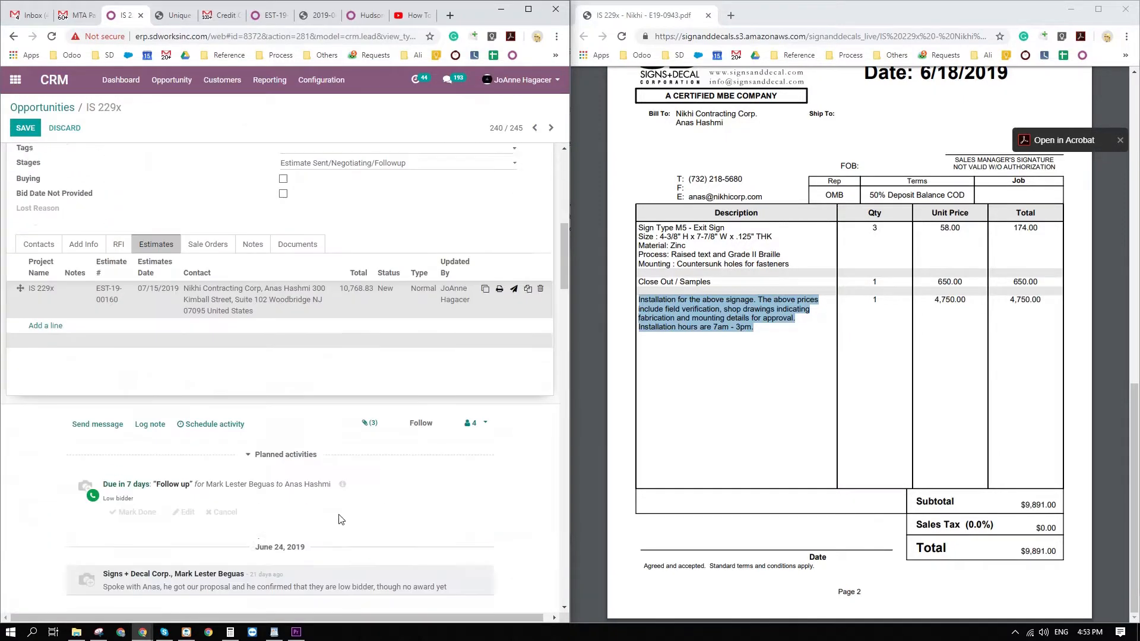
scroll(328, 497, up, 2)
click(58, 390)
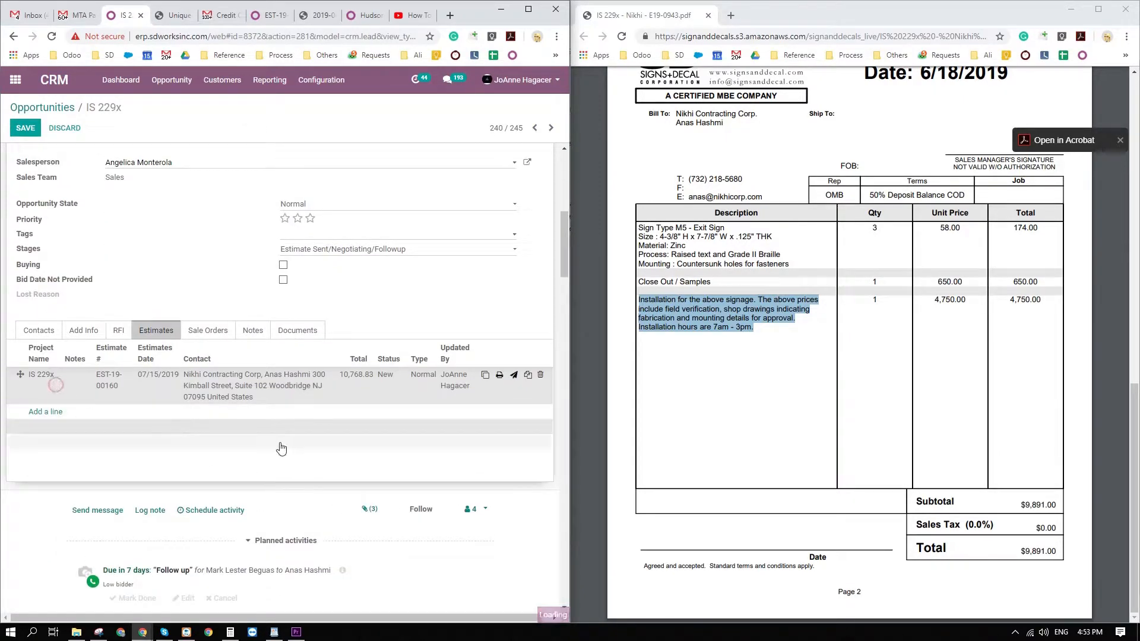
scroll(362, 487, down, 10)
scroll(365, 488, down, 8)
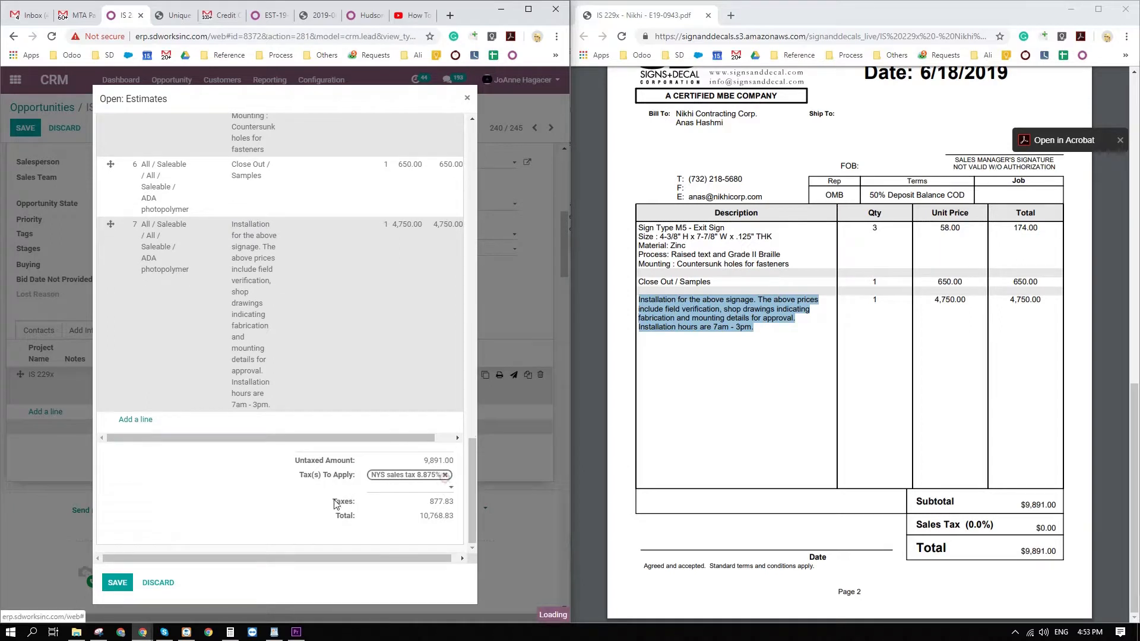
click(445, 475)
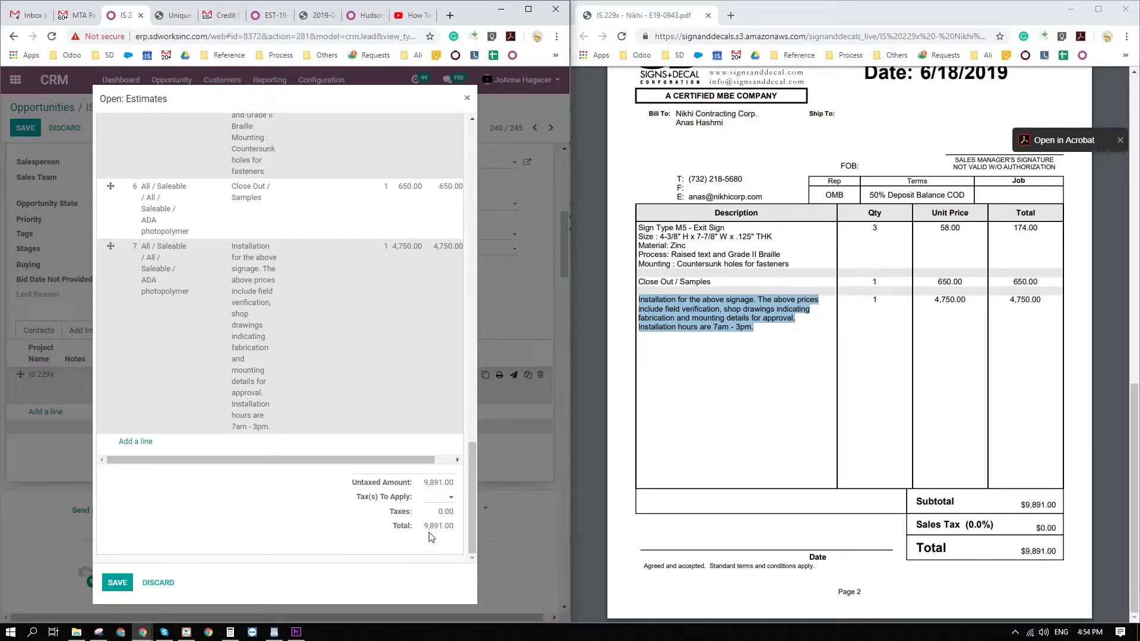
click(118, 582)
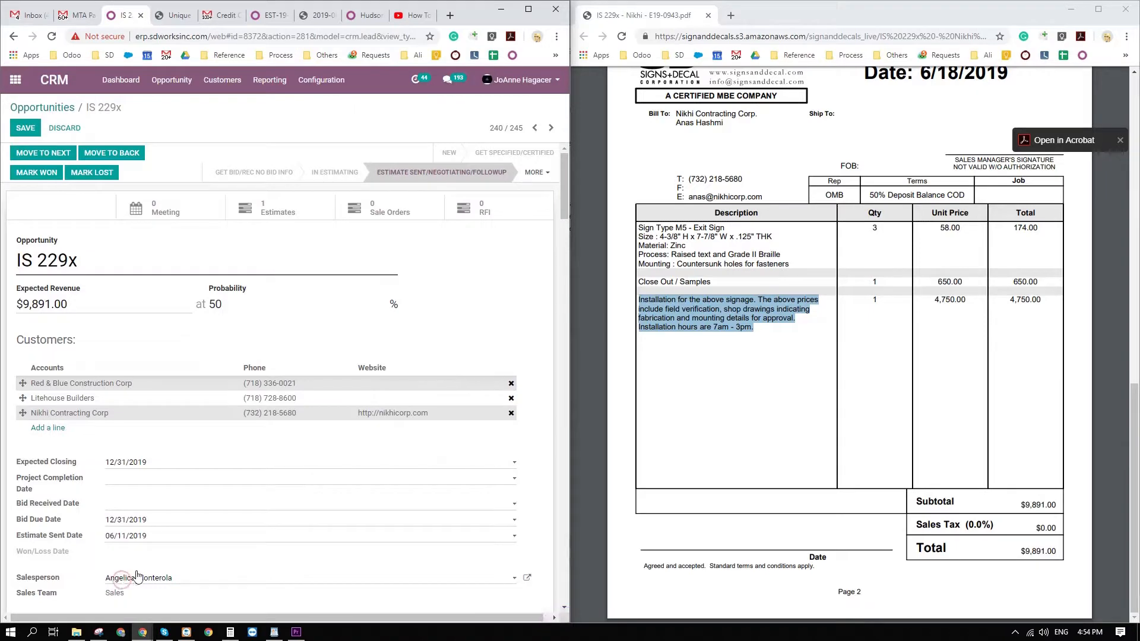
click(29, 173)
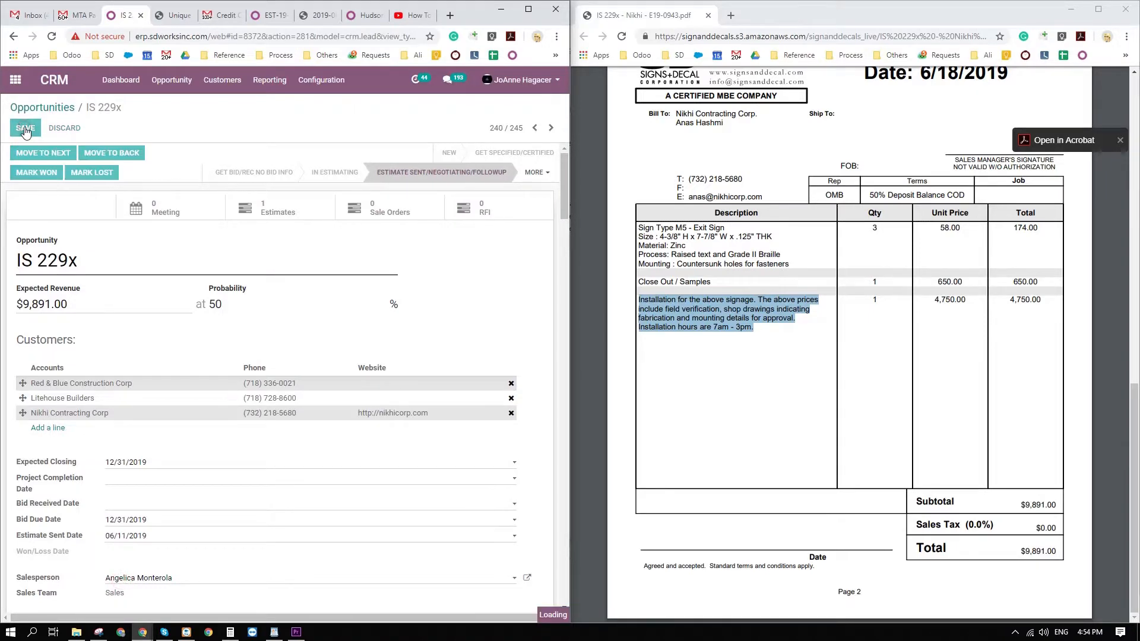
Print the revised IS 229x estimate to PDF and check its line items, sales tax and total against the original.
scroll(343, 246, down, 9)
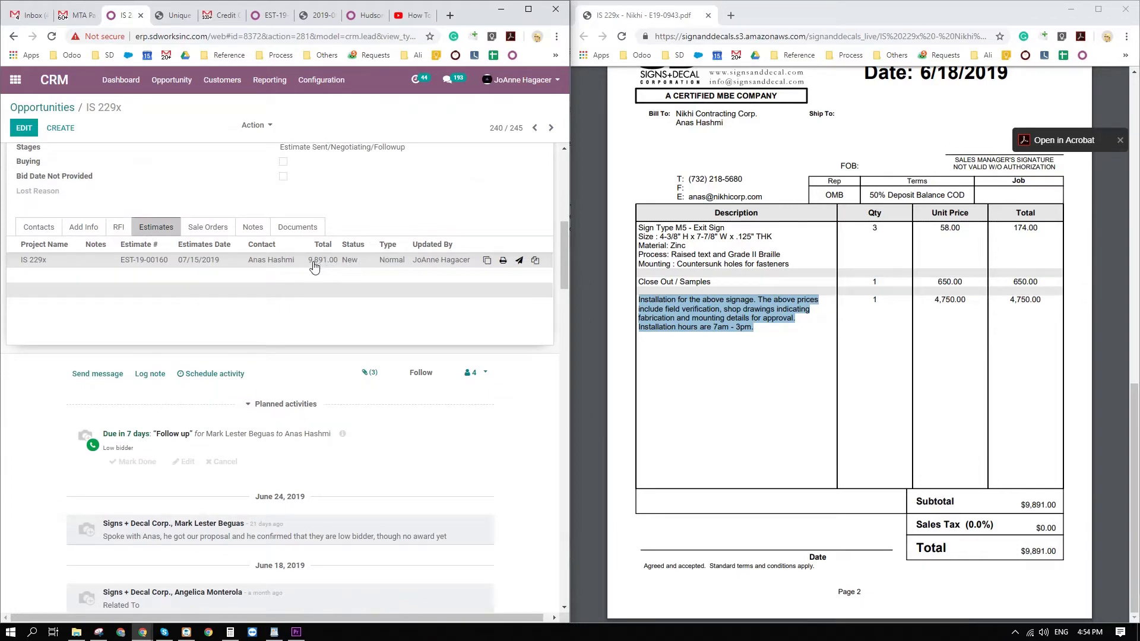
click(71, 262)
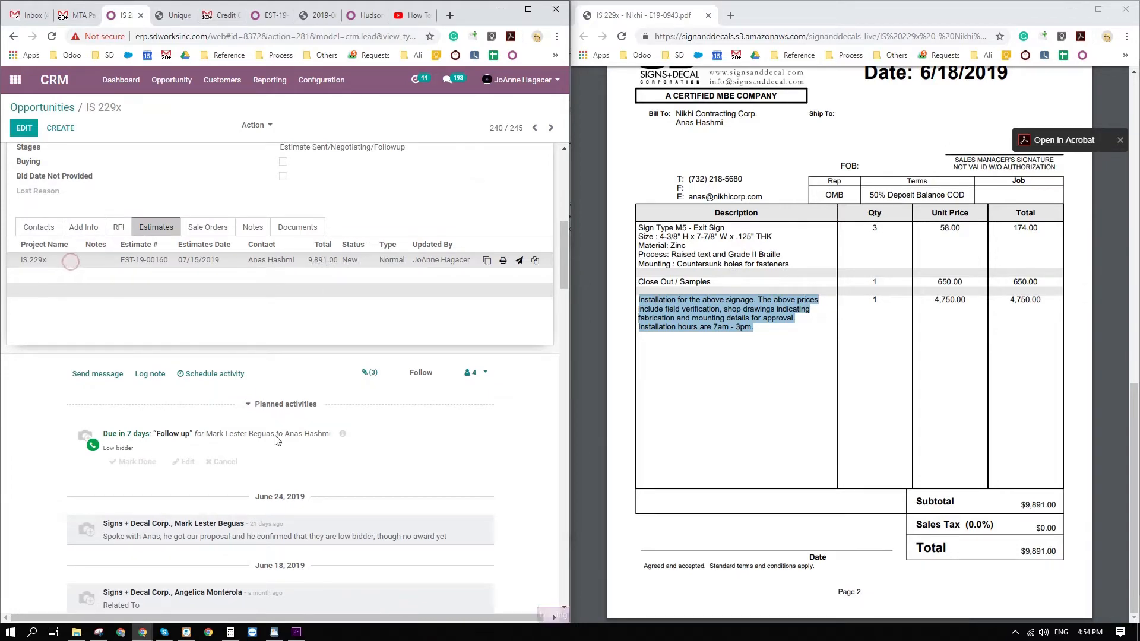
click(138, 123)
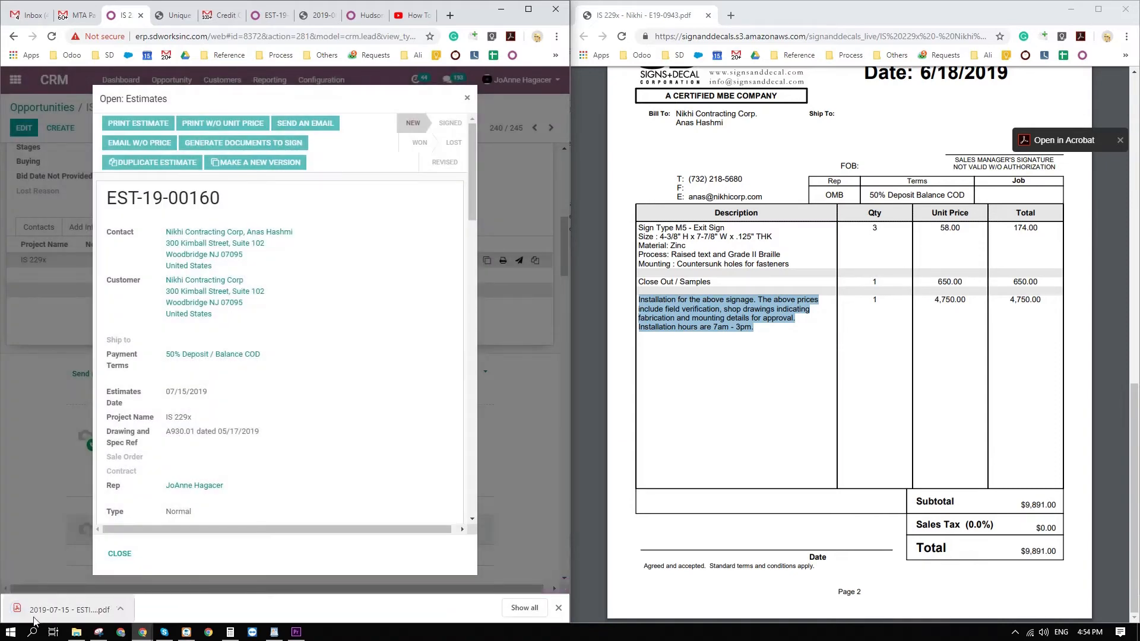
click(47, 618)
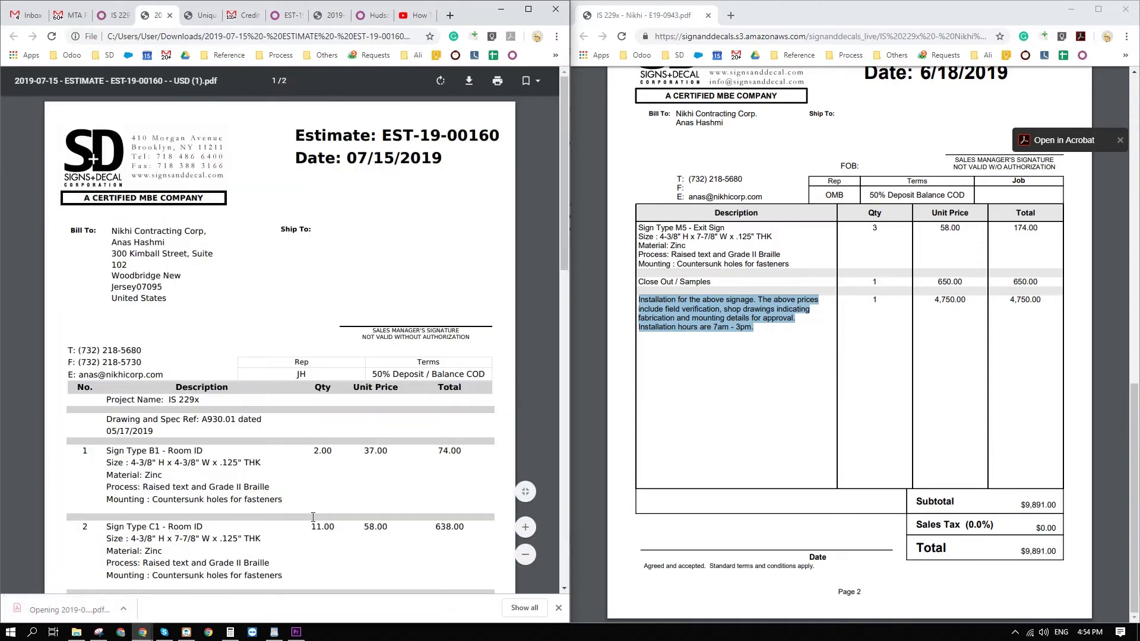
scroll(313, 517, down, 20)
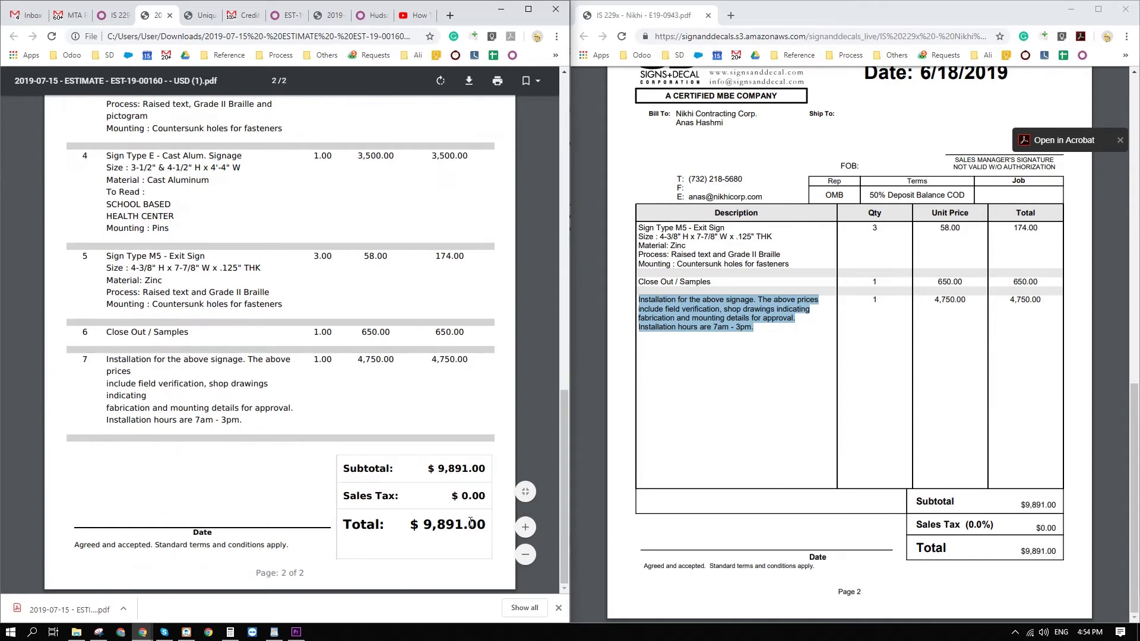
scroll(470, 522, up, 1)
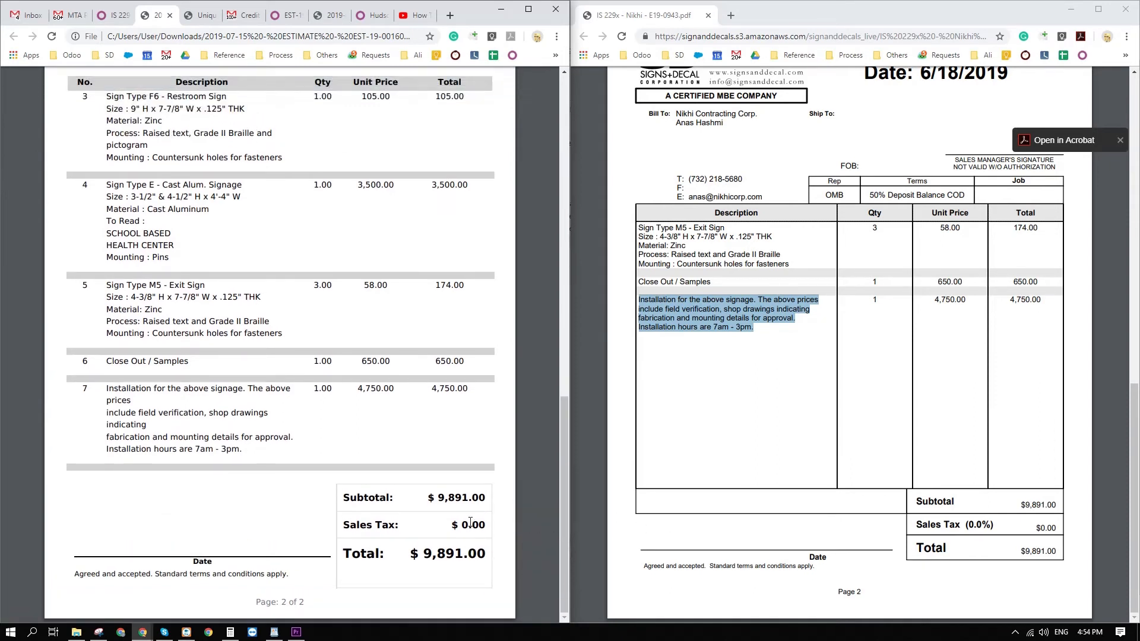